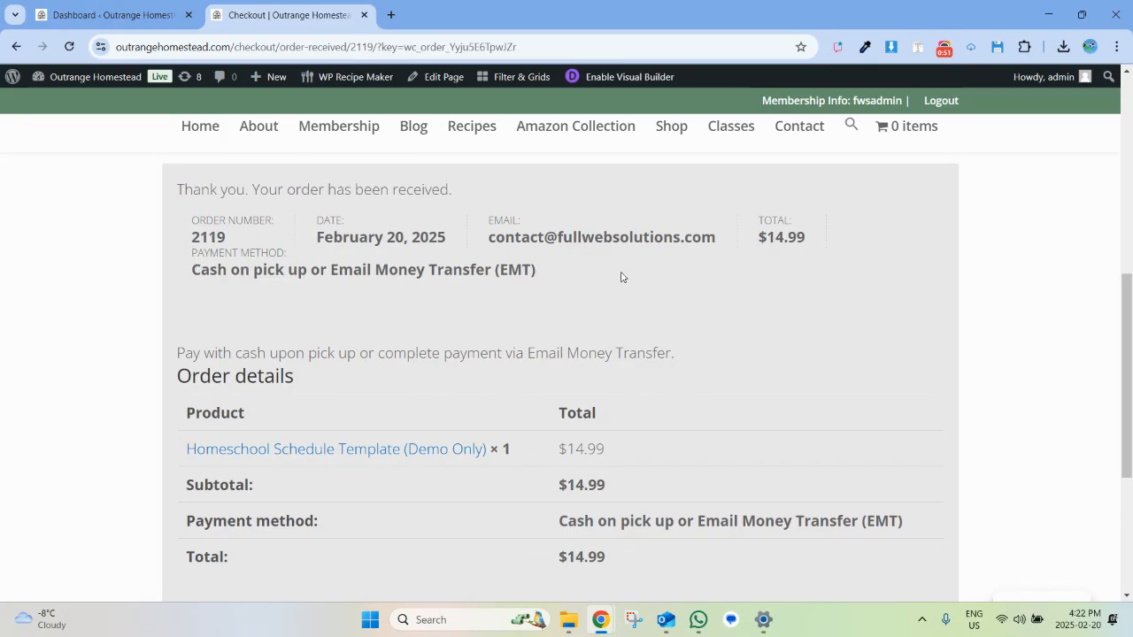
Review the order confirmation on the checkout page and the matching customer and store order emails in Outlook.
scroll(564, 296, "down", 1)
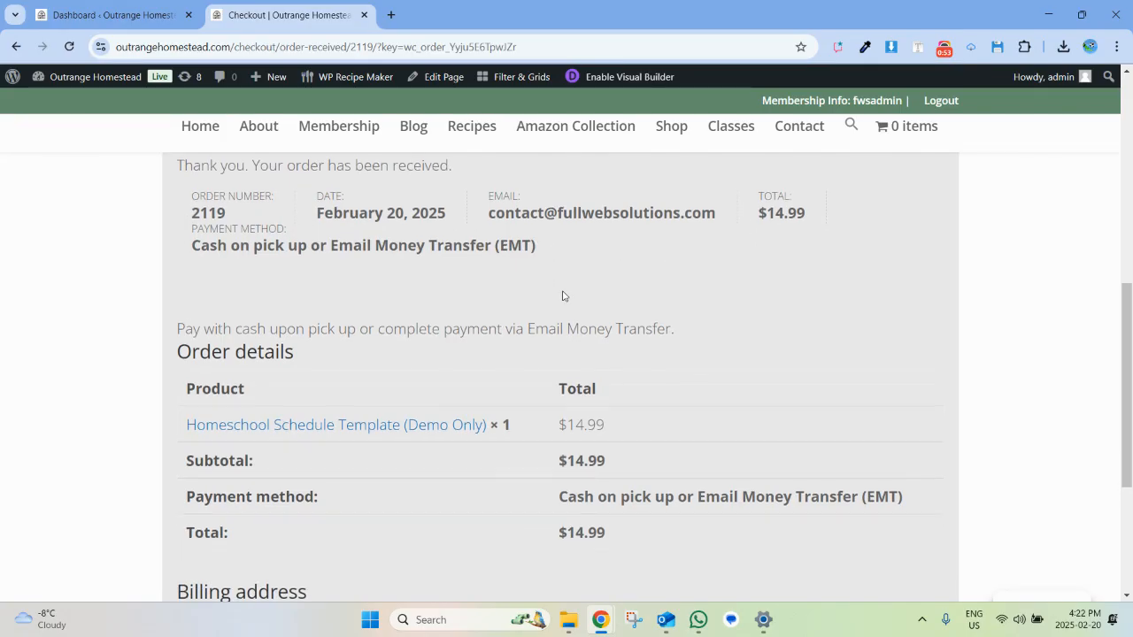
scroll(565, 297, "up", 1)
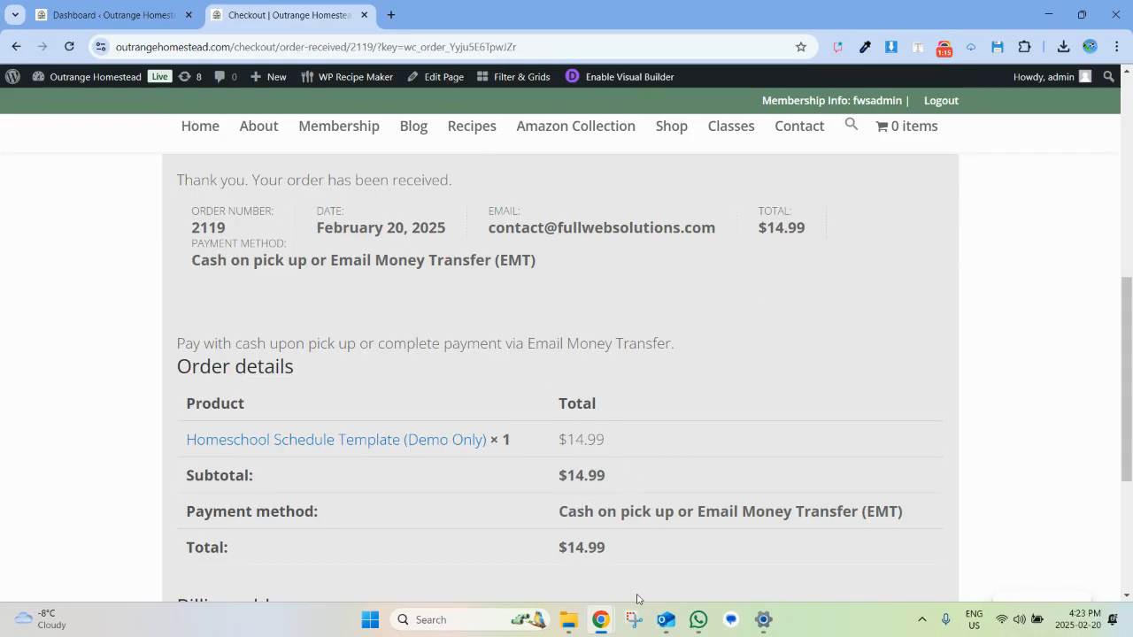
mouse_move(666, 622)
left_click(467, 547)
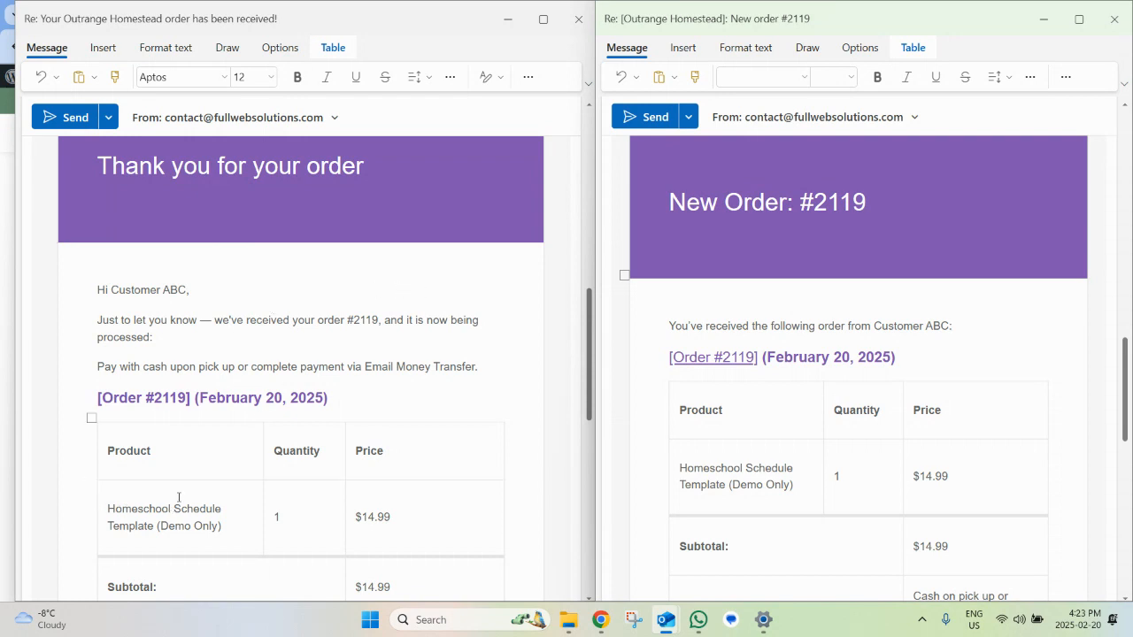
scroll(178, 498, "down", 1)
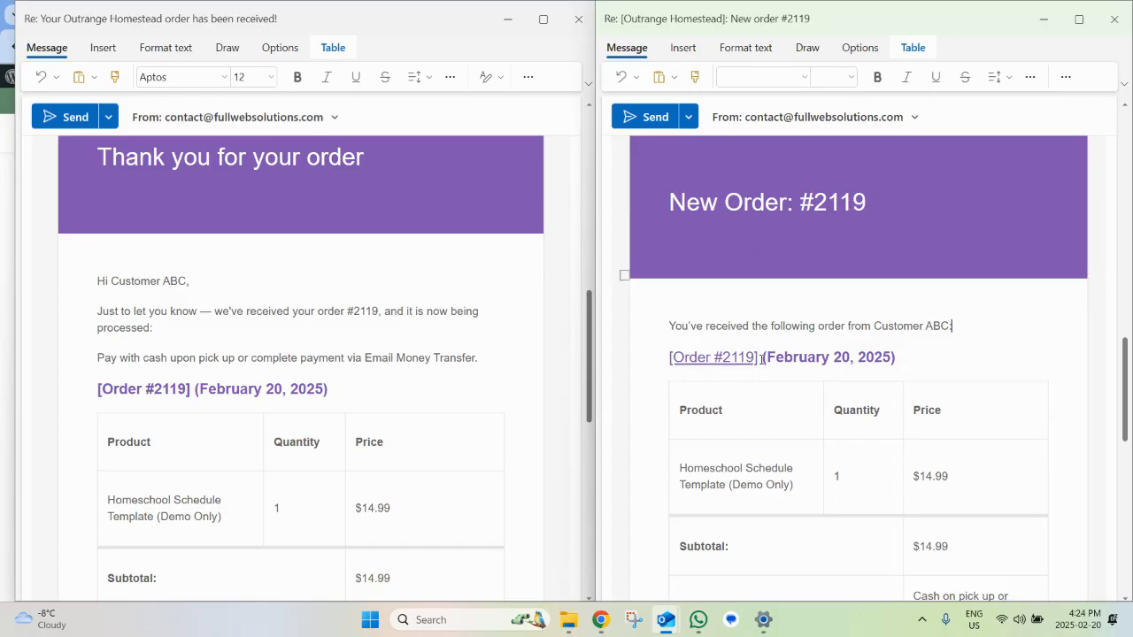
Switch back to Chrome, refresh the site's WordPress dashboard and open the WooCommerce orders list.
mouse_move(594, 623)
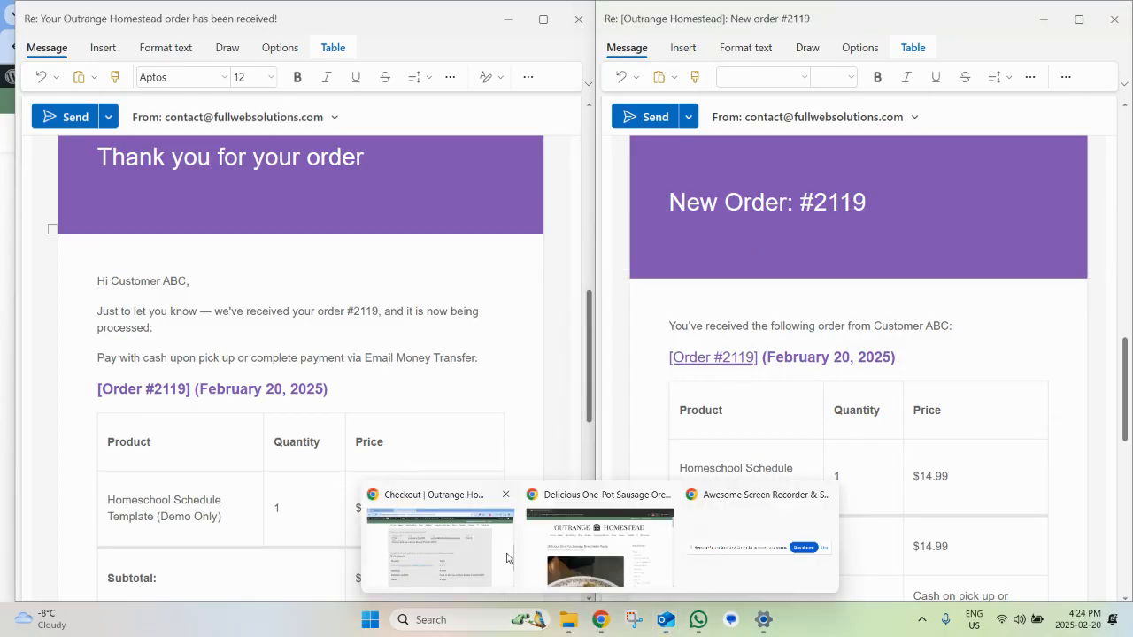
left_click(462, 552)
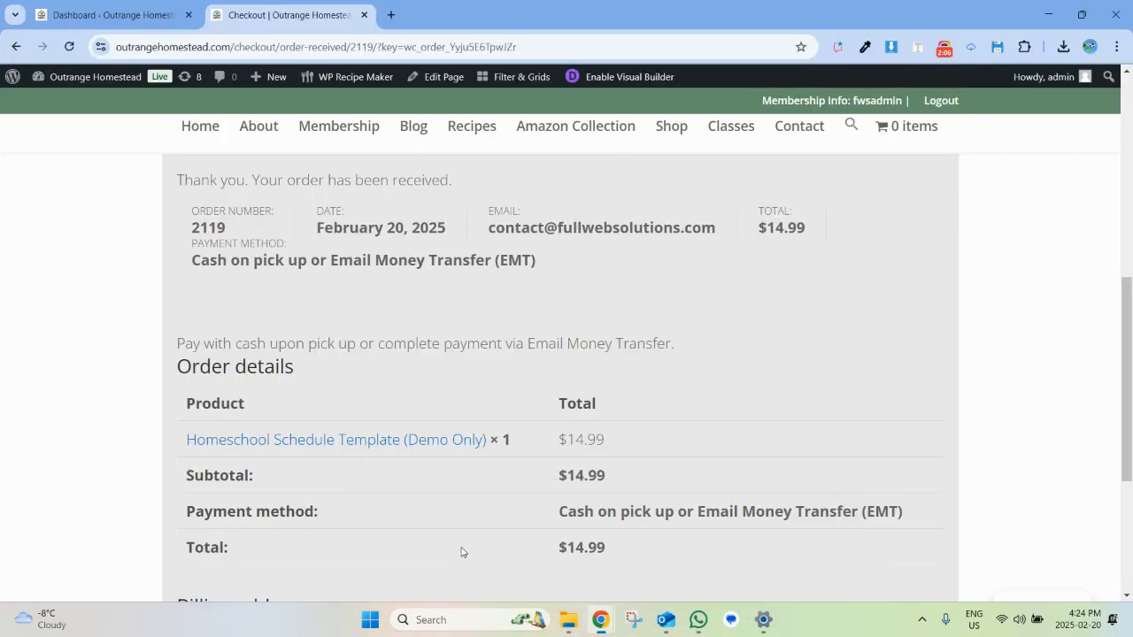
left_click(114, 15)
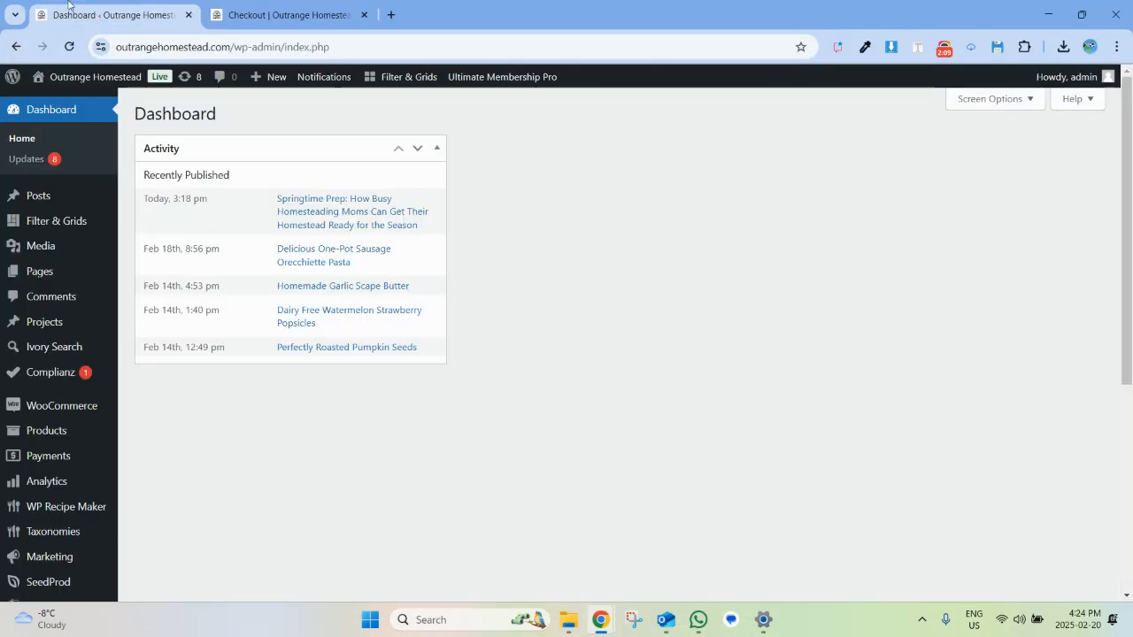
left_click(69, 47)
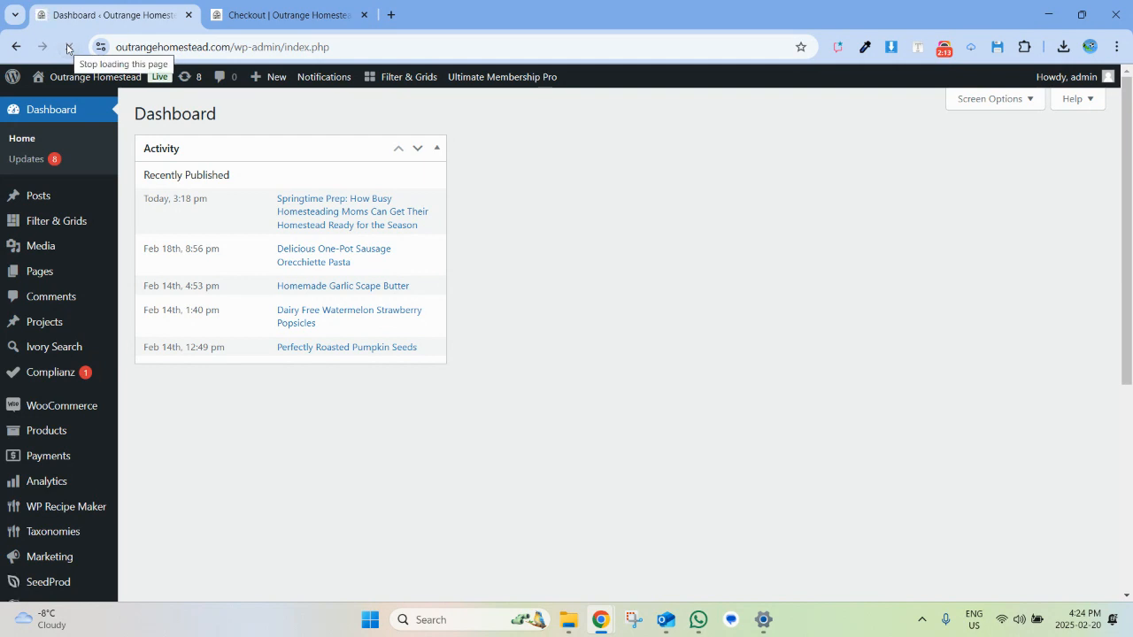
mouse_move(71, 420)
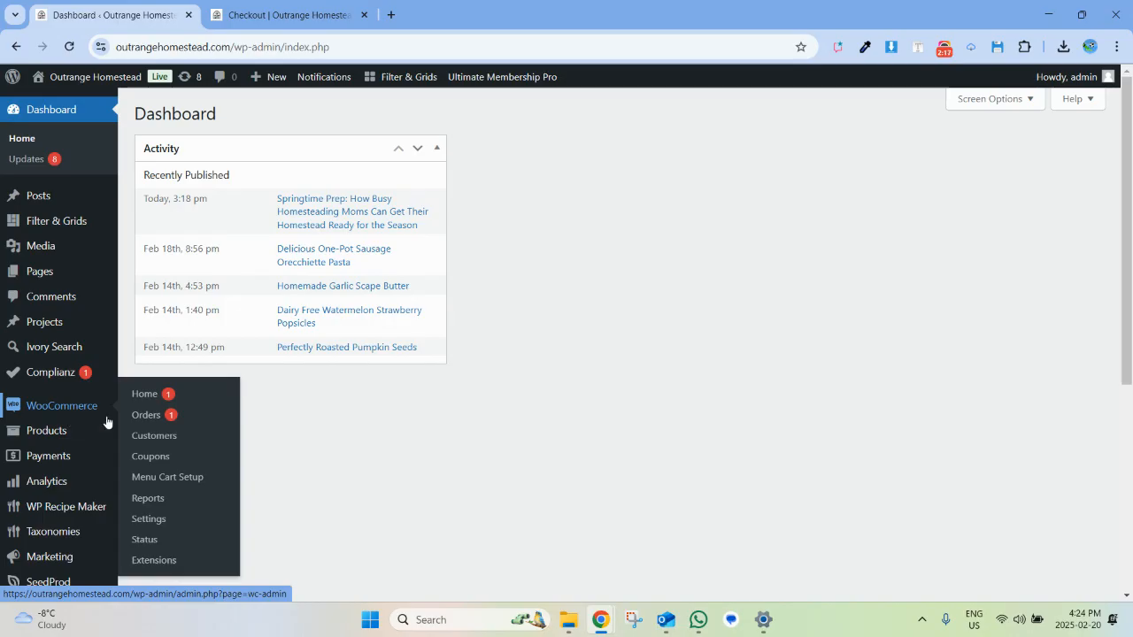
left_click(153, 423)
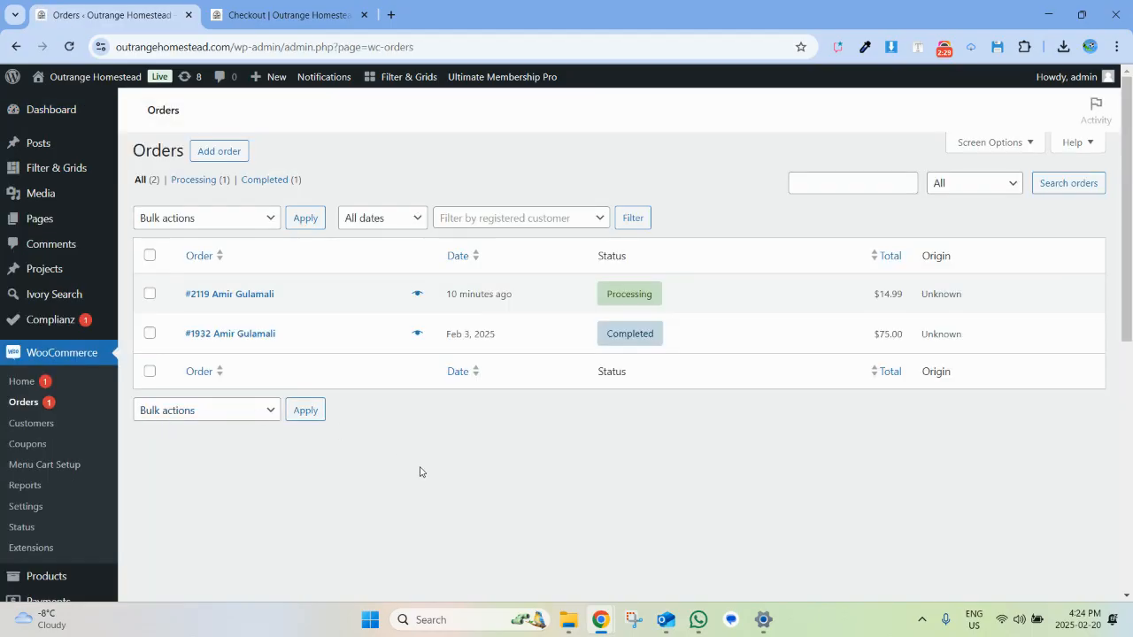
Preview the newest order in the list, checking its billing, payment and product details, and close the preview.
scroll(420, 471, "down", 1)
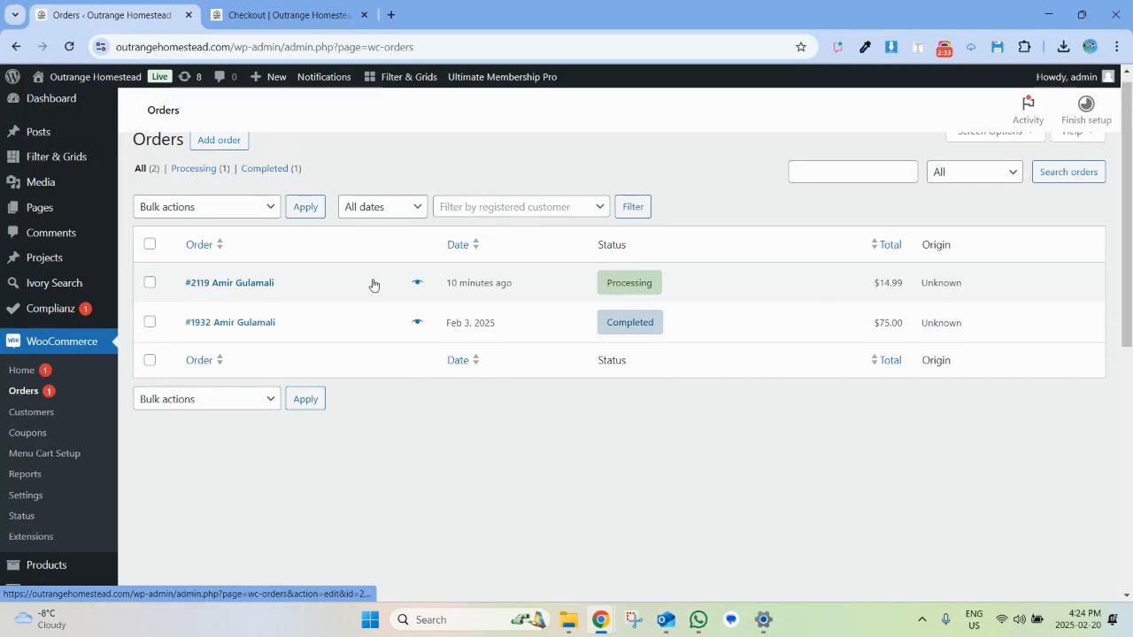
left_click(414, 294)
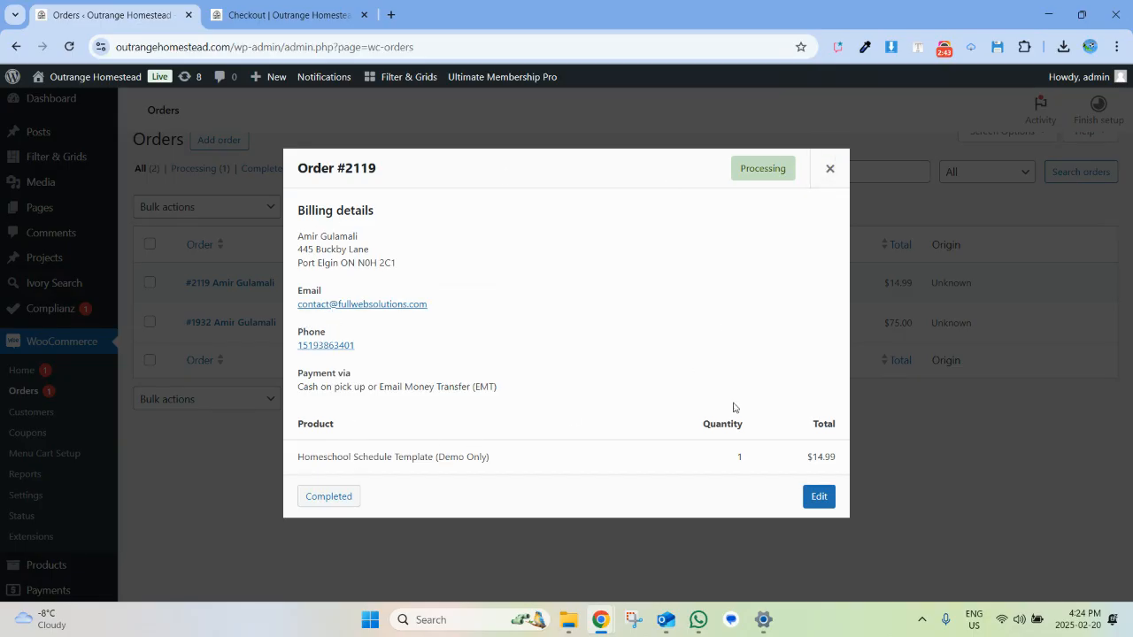
left_click(829, 169)
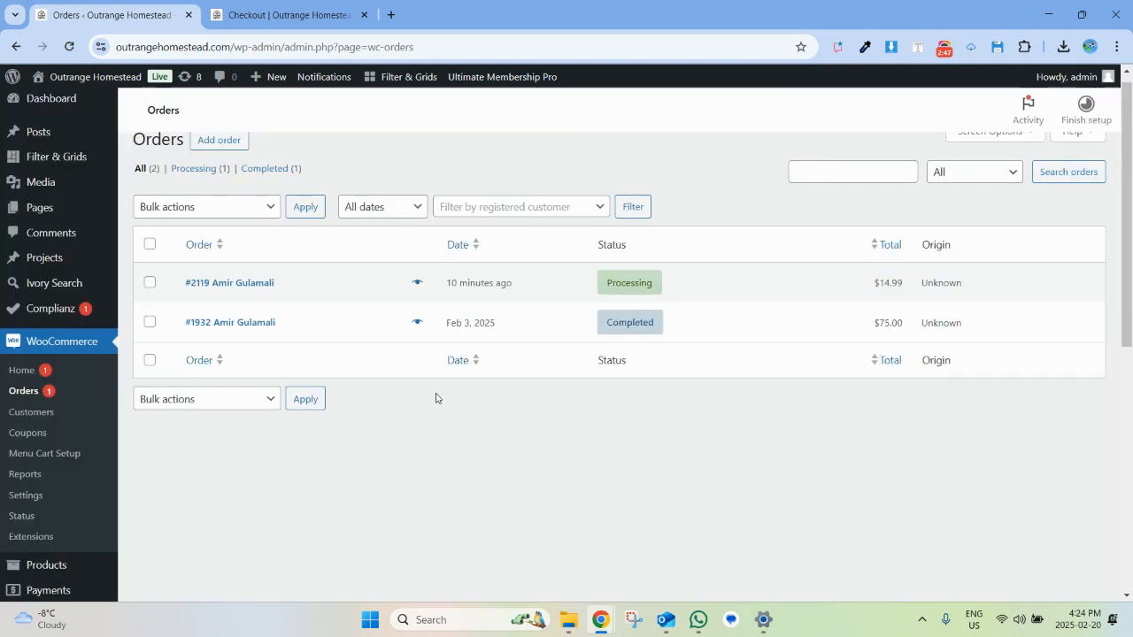
mouse_move(617, 282)
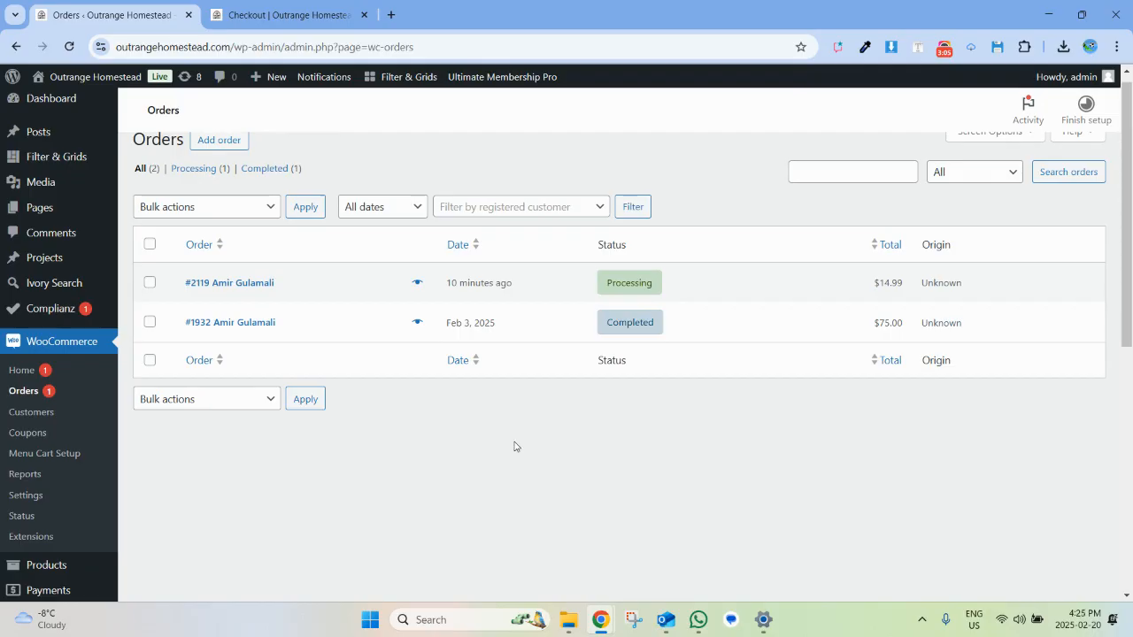
Open the processing order for editing and examine its details, items, custom fields and customer history.
left_click(239, 290)
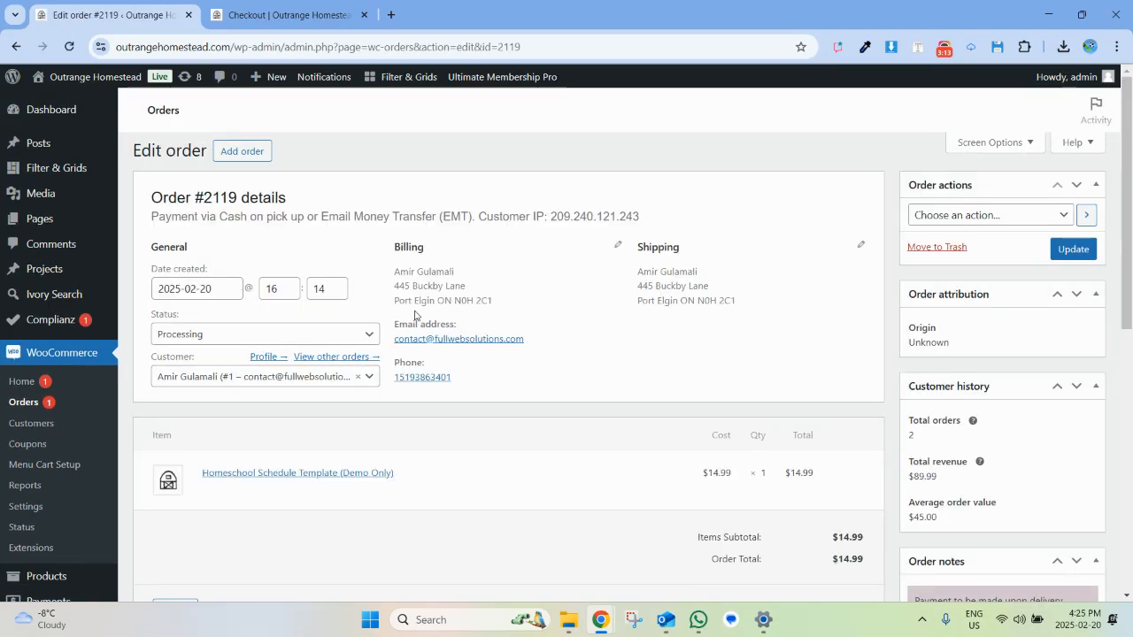
scroll(592, 328, "down", 1)
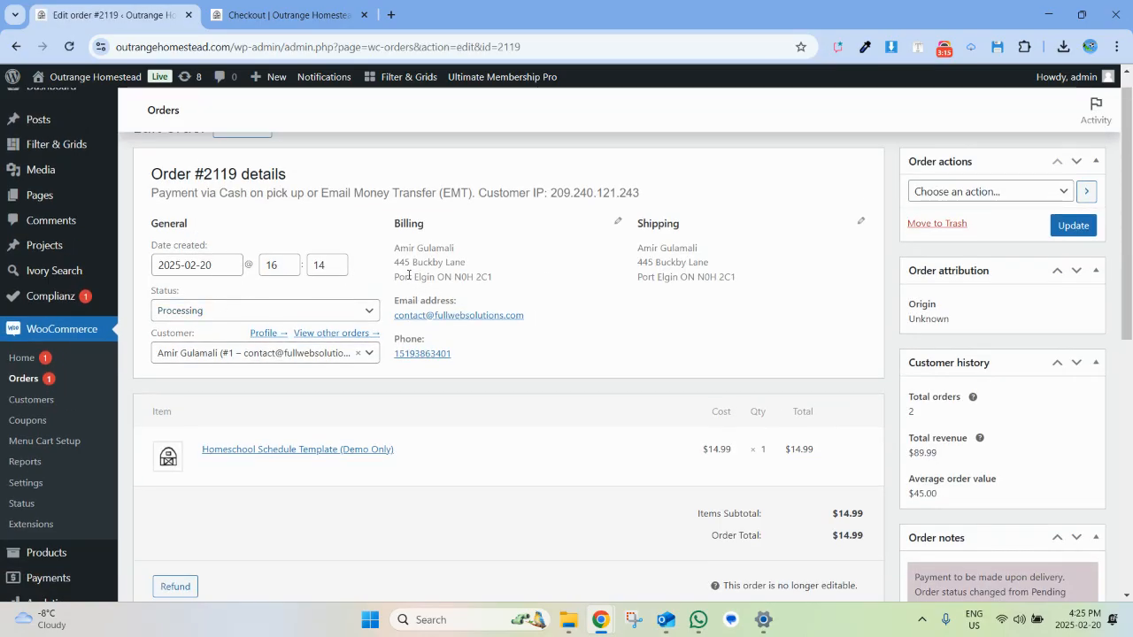
scroll(286, 360, "down", 3)
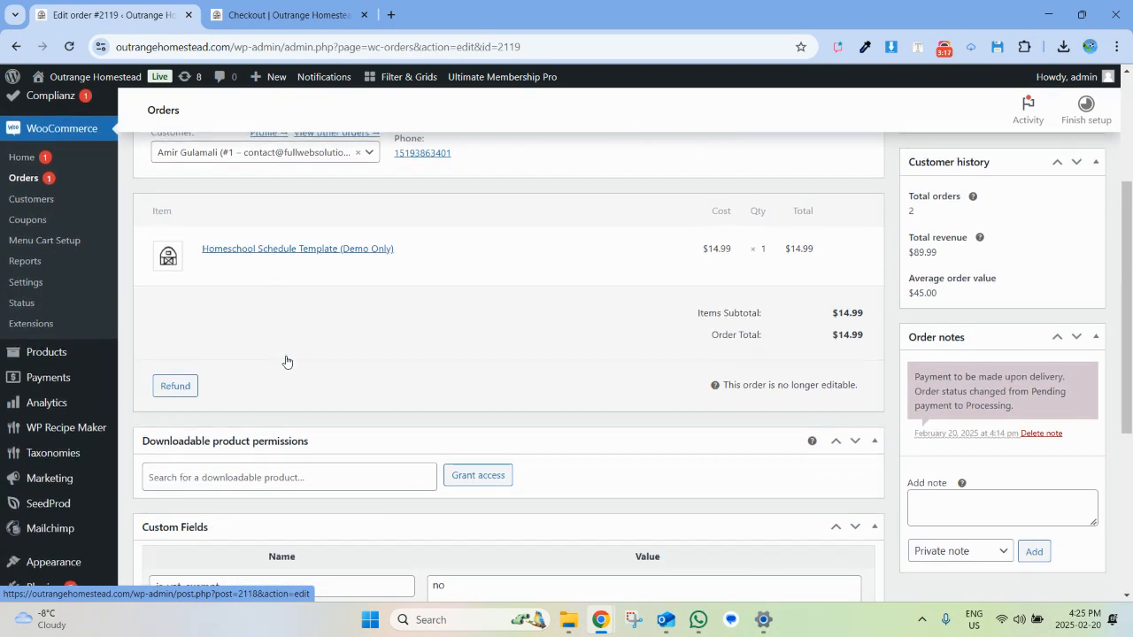
scroll(286, 360, "down", 3)
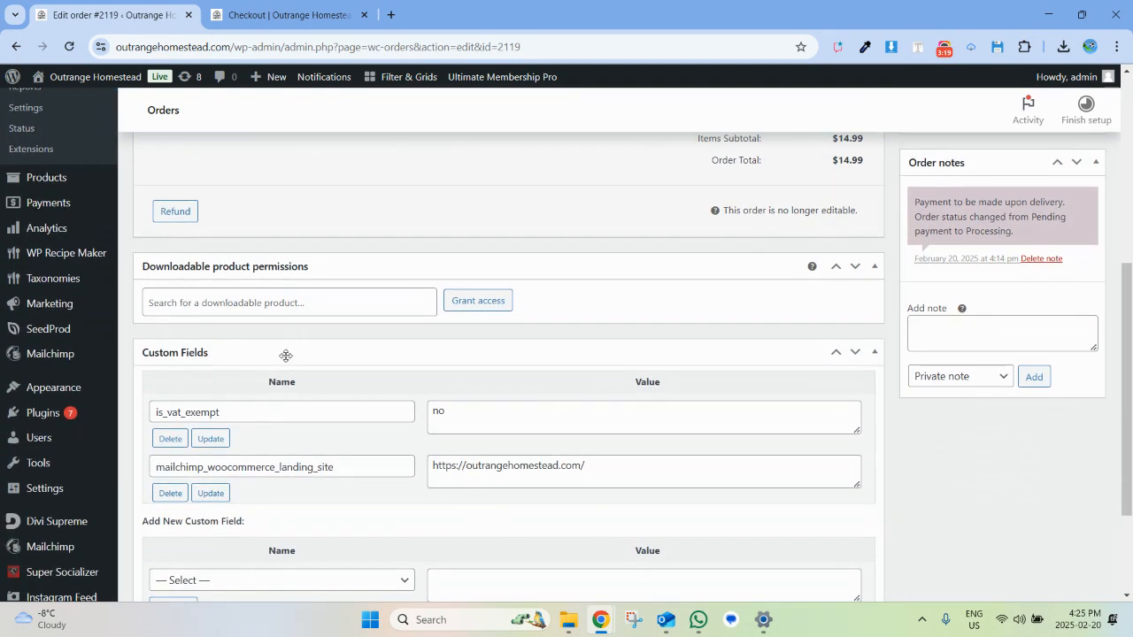
scroll(286, 356, "down", 2)
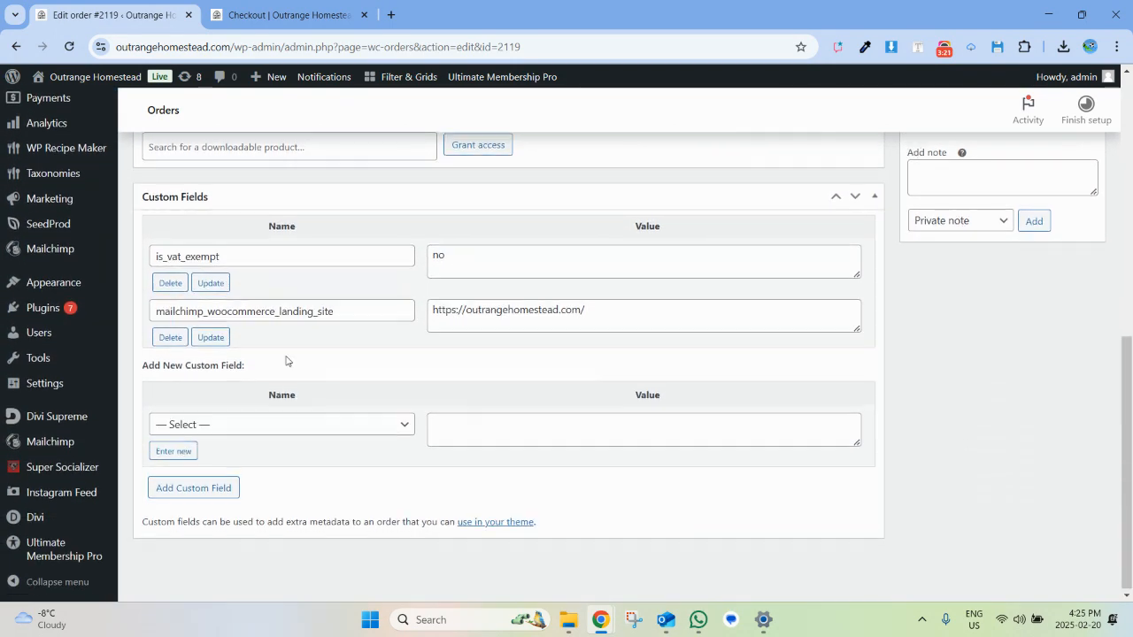
scroll(286, 358, "up", 4)
scroll(506, 392, "up", 3)
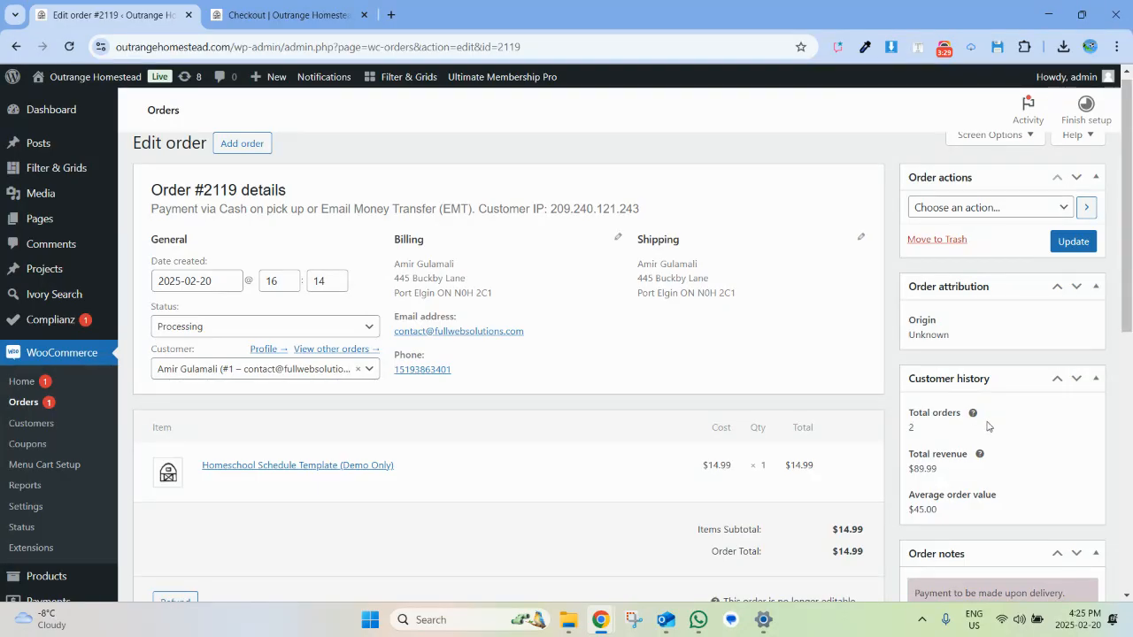
scroll(987, 427, "down", 1)
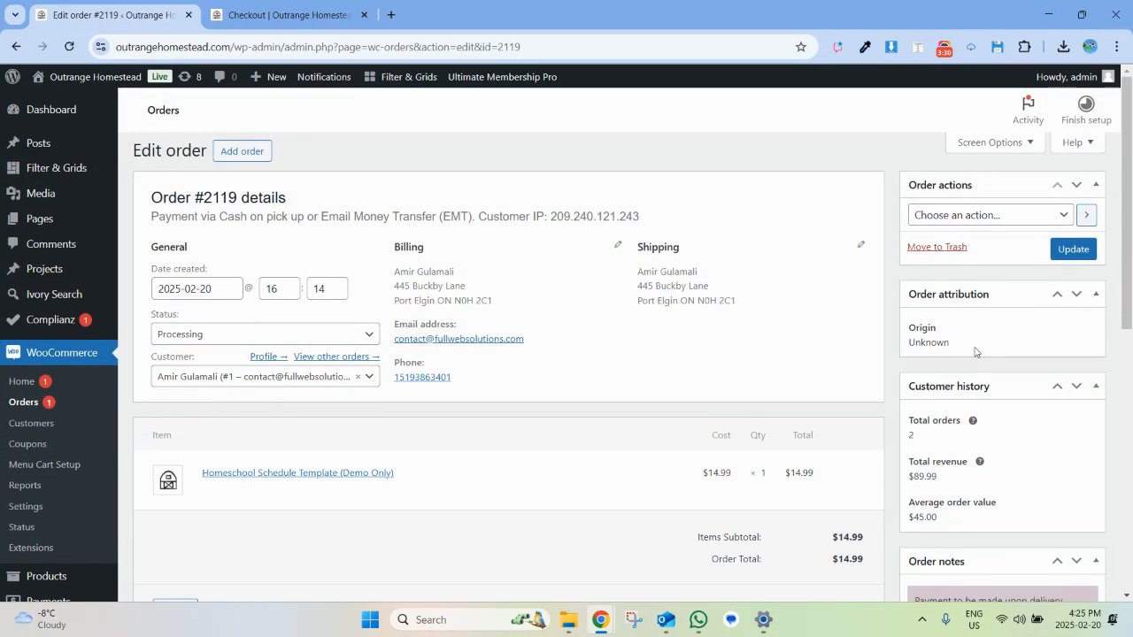
Examine the available order actions, including resending the new order notification and regenerating download permissions, without applying any.
left_click(971, 220)
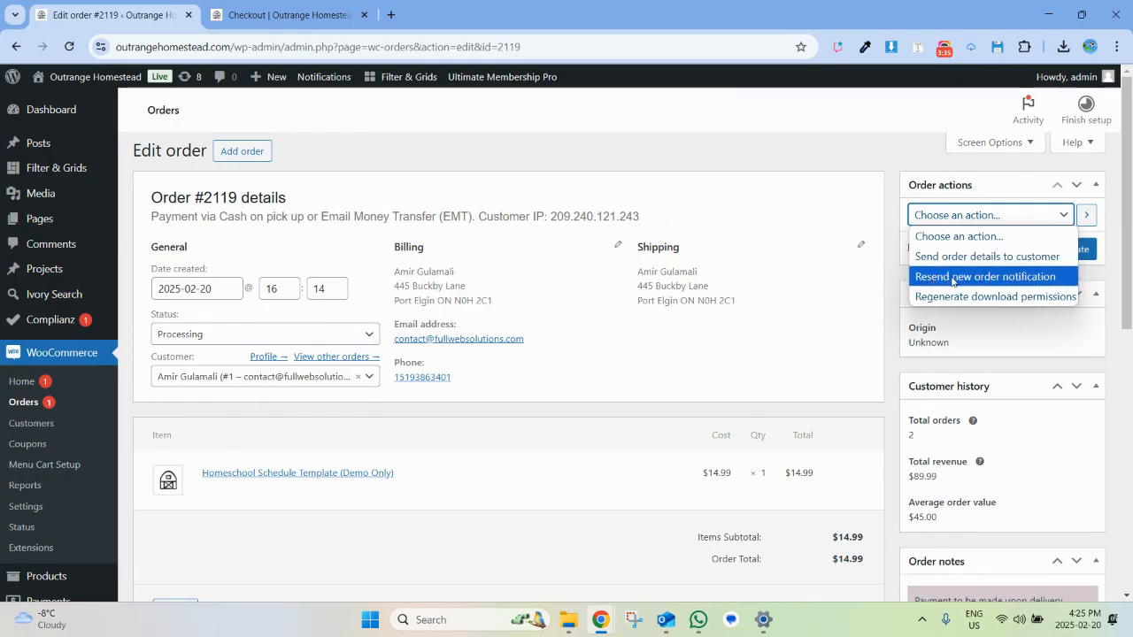
left_click(1003, 343)
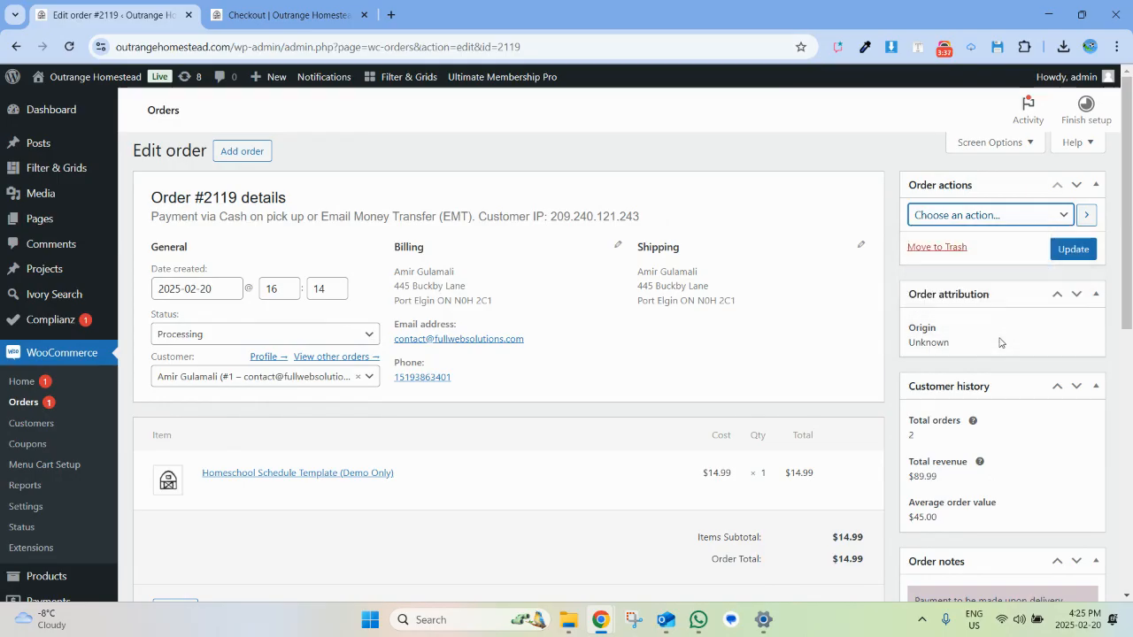
left_click(949, 215)
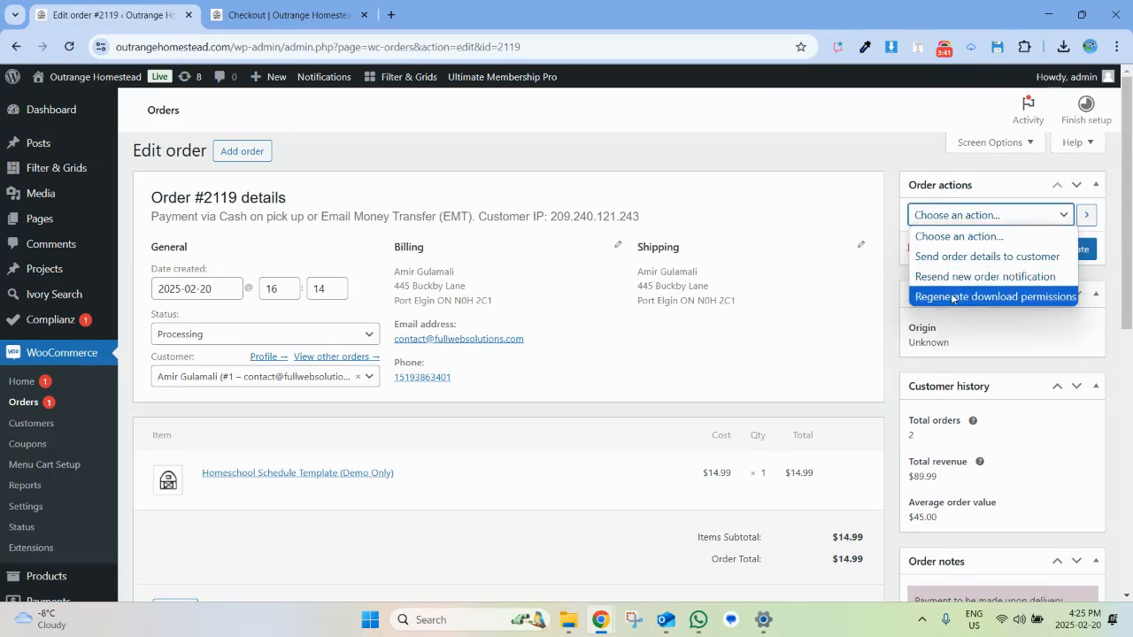
left_click(988, 357)
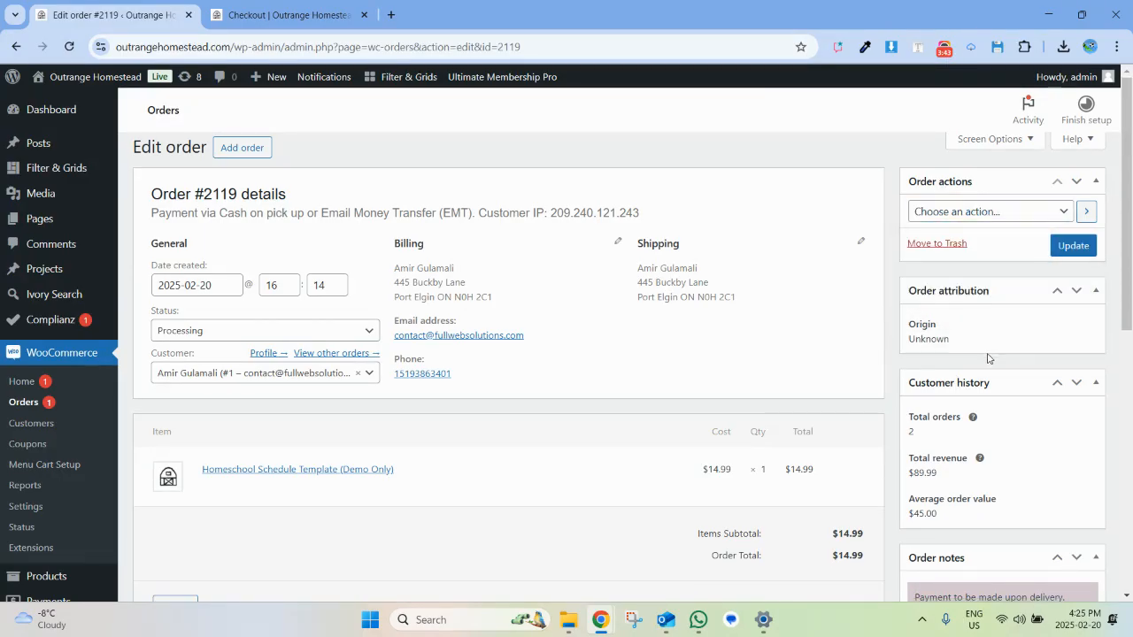
Set the type of the new order note to Note to customer.
scroll(988, 358, "down", 3)
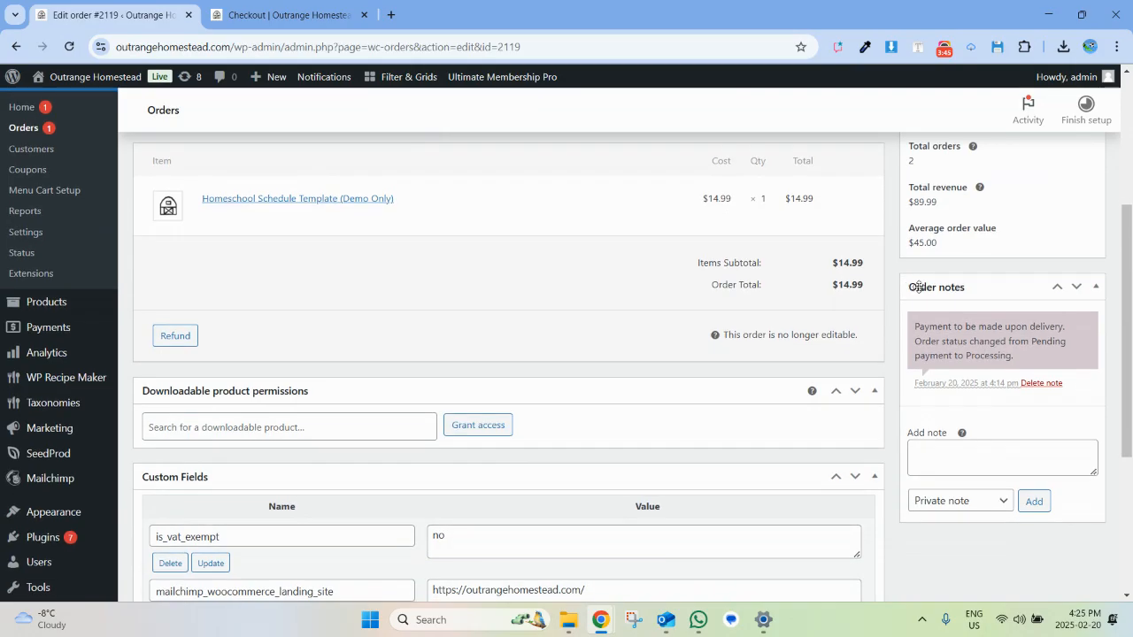
left_click(929, 450)
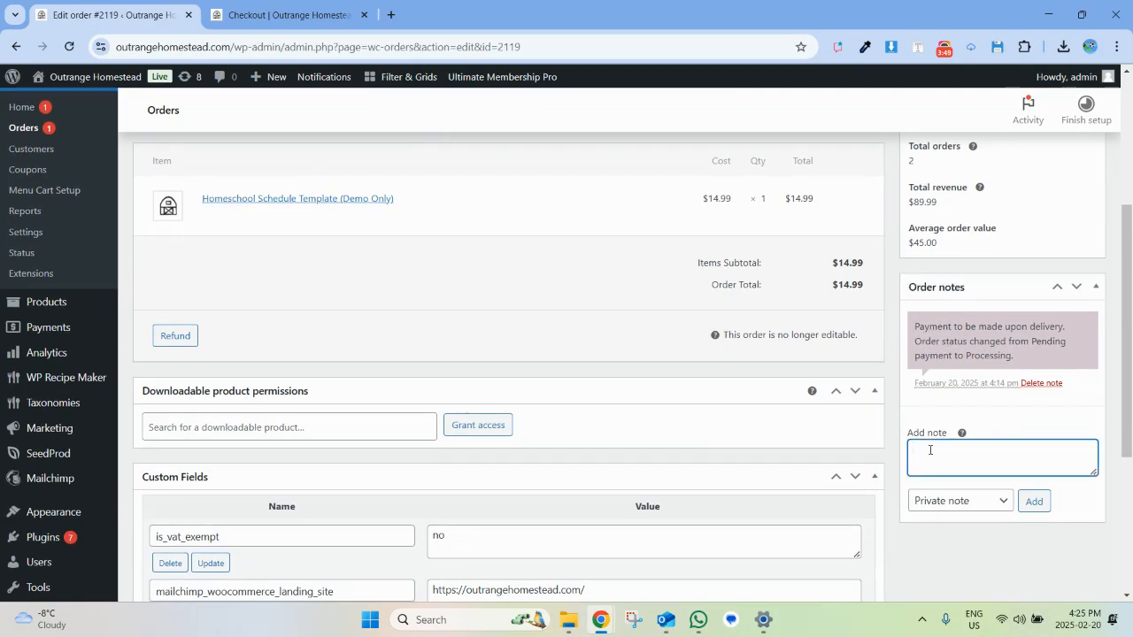
left_click(936, 502)
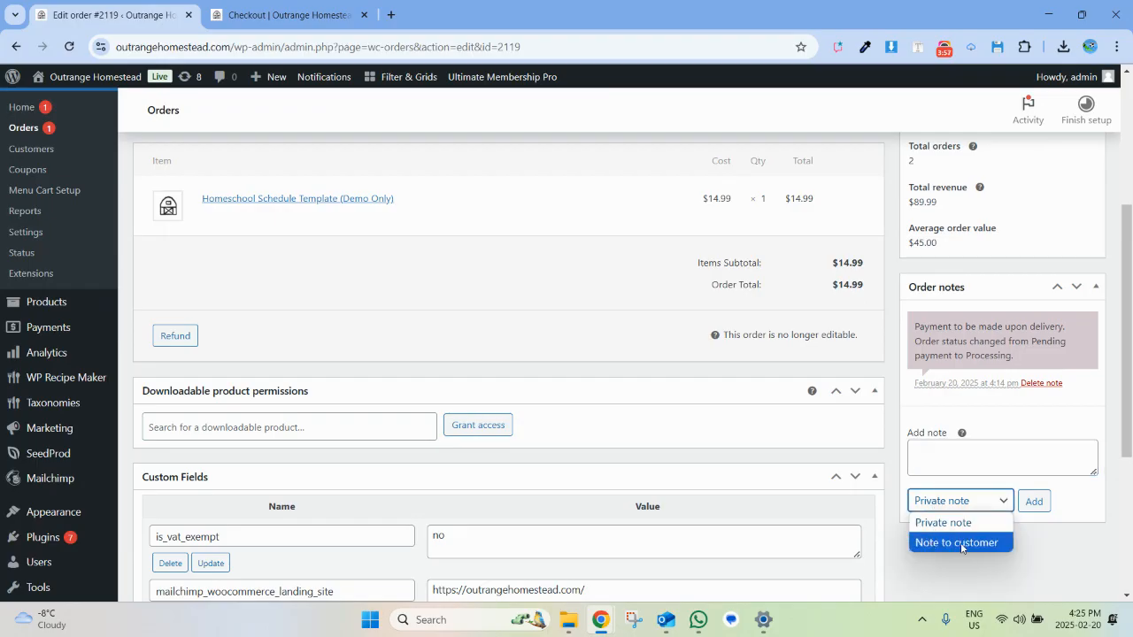
left_click(959, 543)
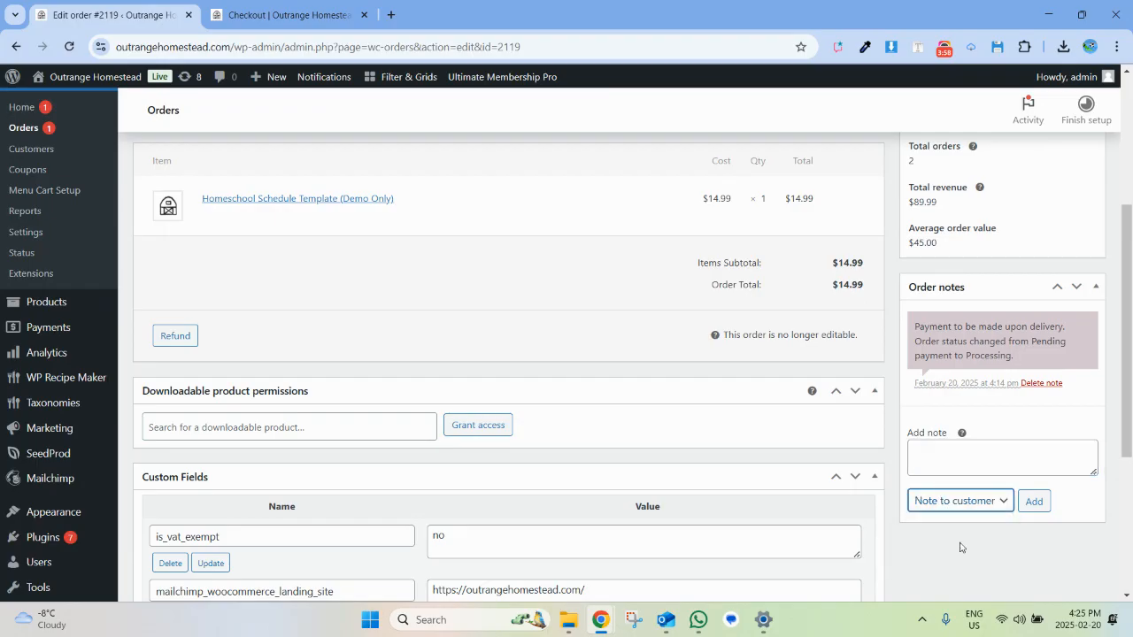
Write the note "Your product is ready for pick up. Please don't forget to bring the payment upon pick up..." and add it to the order.
left_click(949, 465)
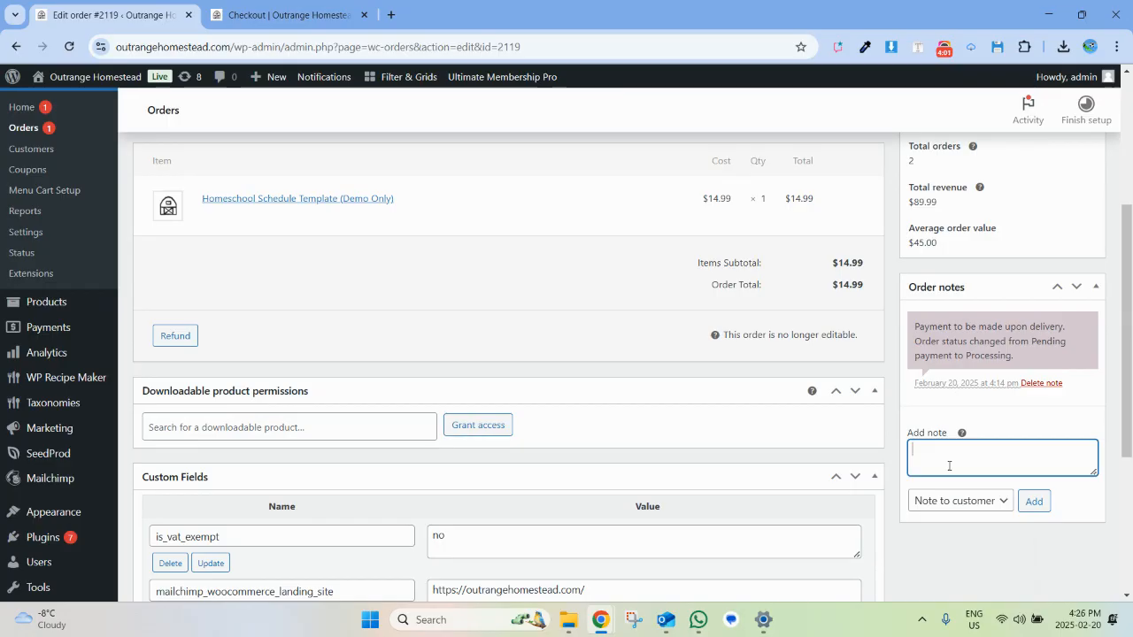
type("Your")
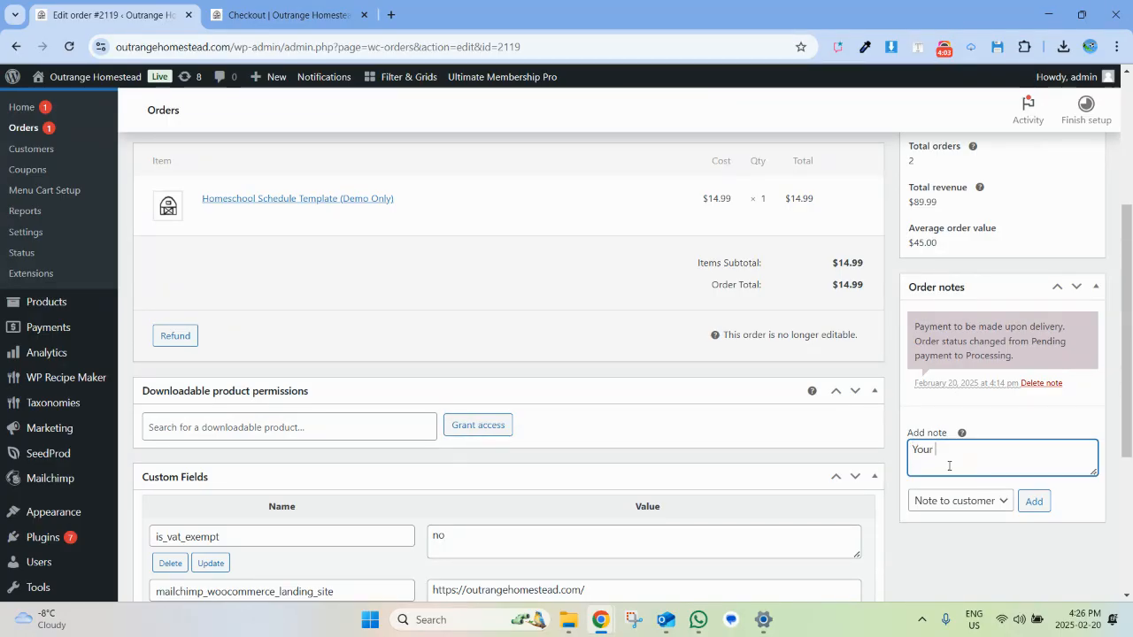
type(" product i")
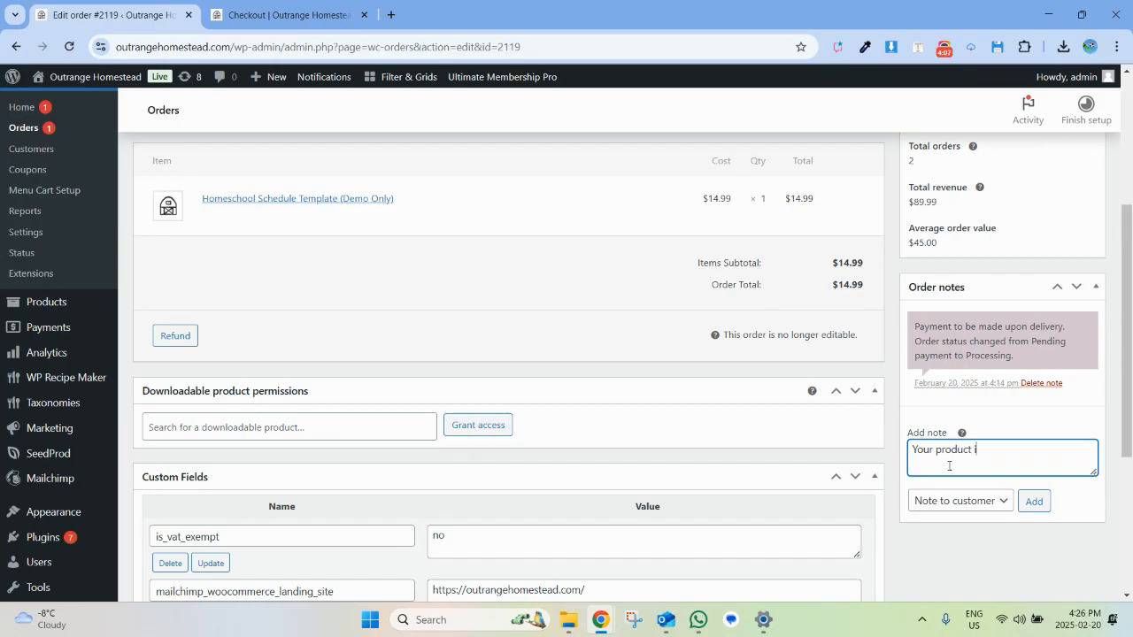
type("s ready for pick up. Please ")
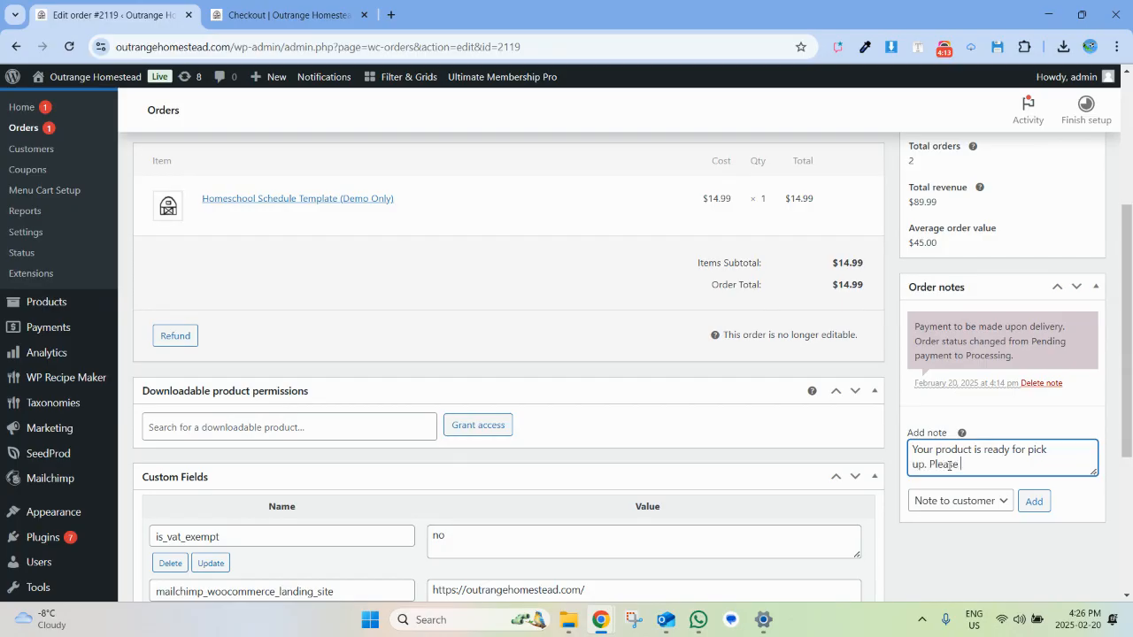
type("don't forget to bring the payment u")
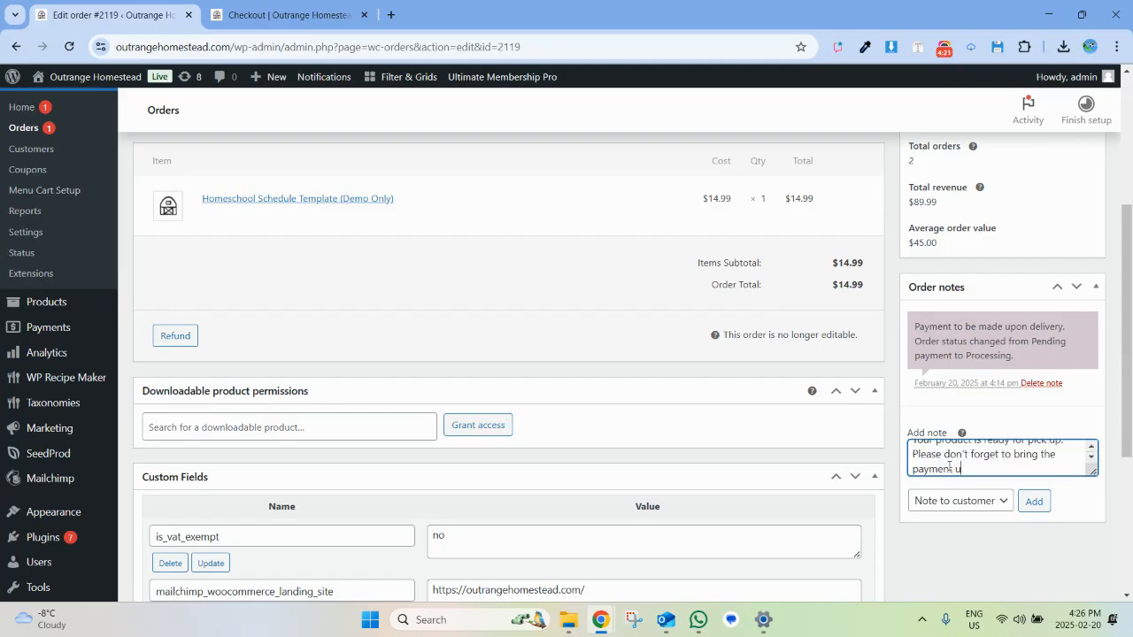
type("pon pick up..")
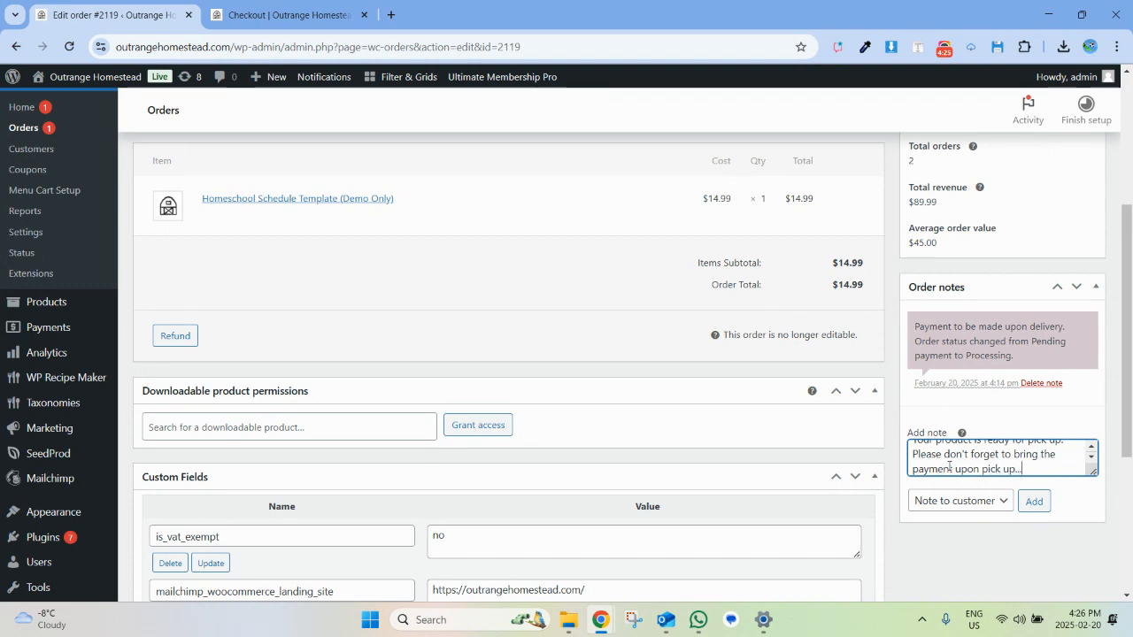
scroll(949, 466, "up", 2)
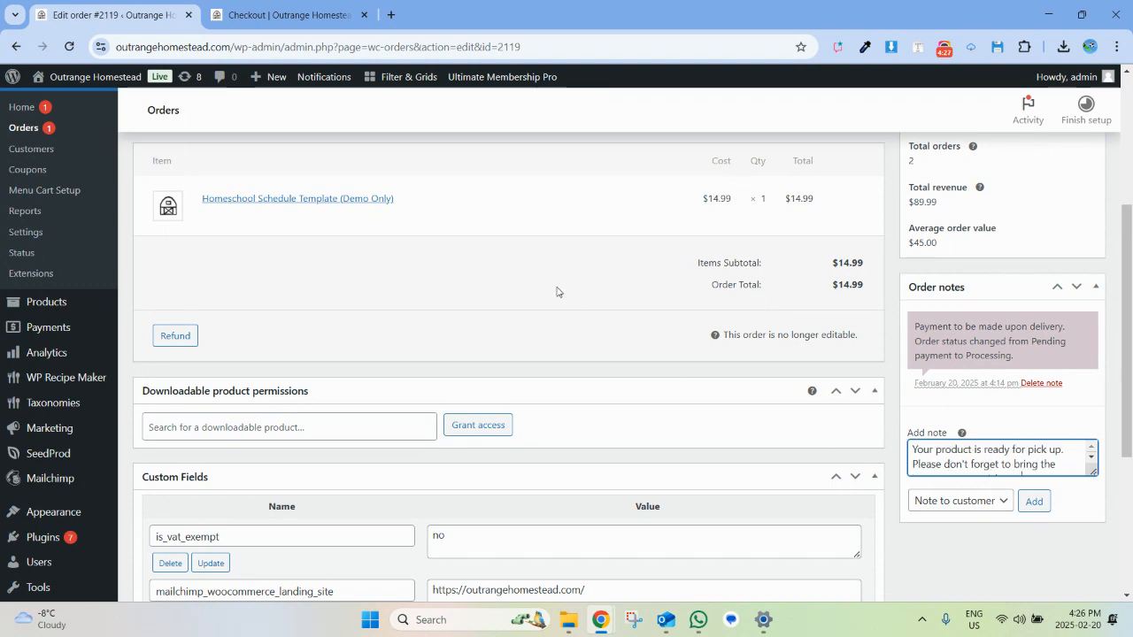
scroll(557, 292, "up", 3)
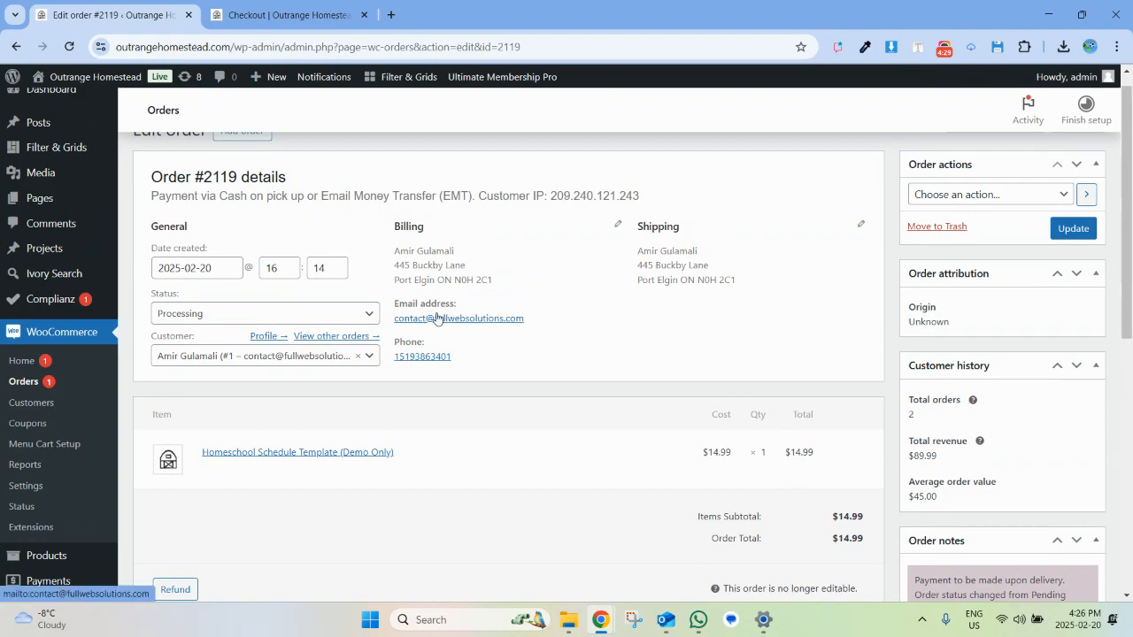
scroll(635, 398, "down", 3)
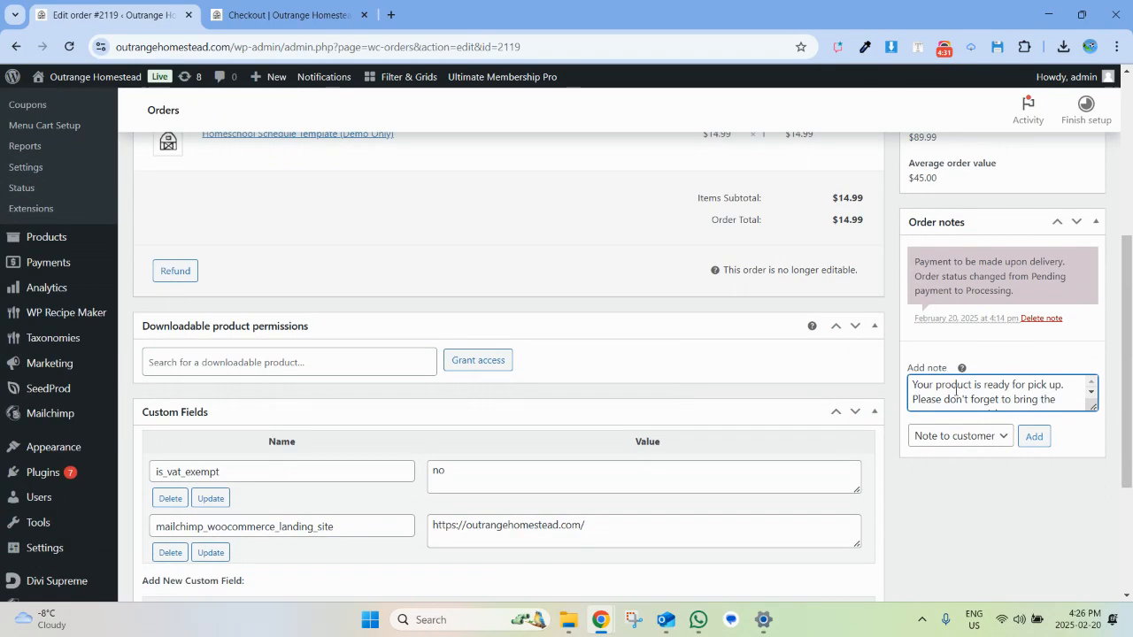
left_click(1034, 435)
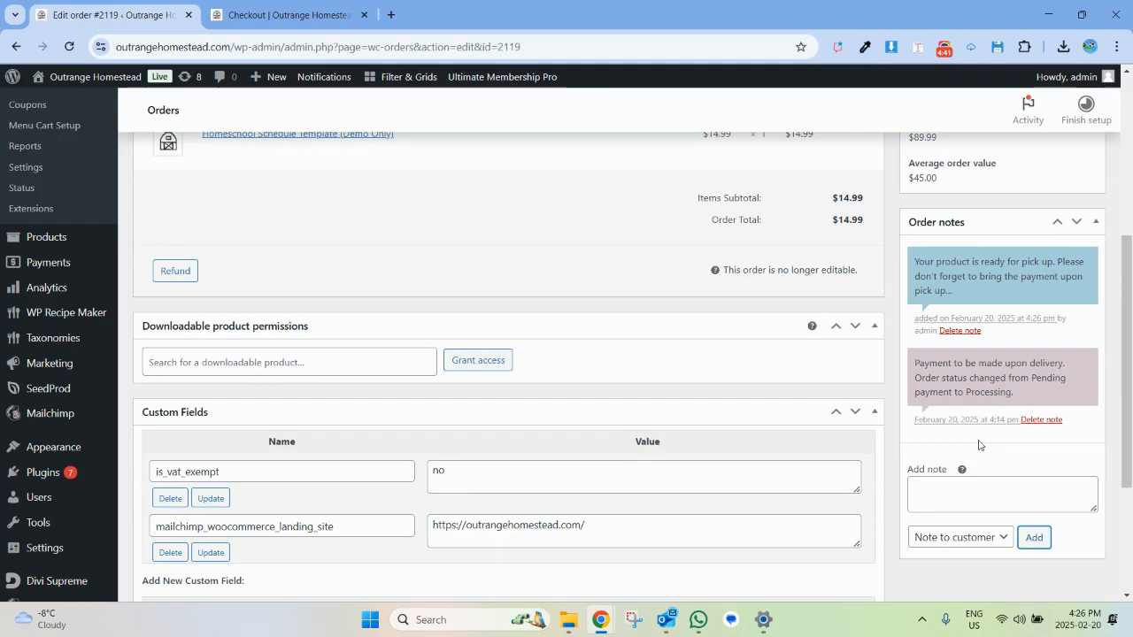
Change the order's status to Completed and update the order.
scroll(978, 444, "up", 1)
scroll(978, 445, "up", 2)
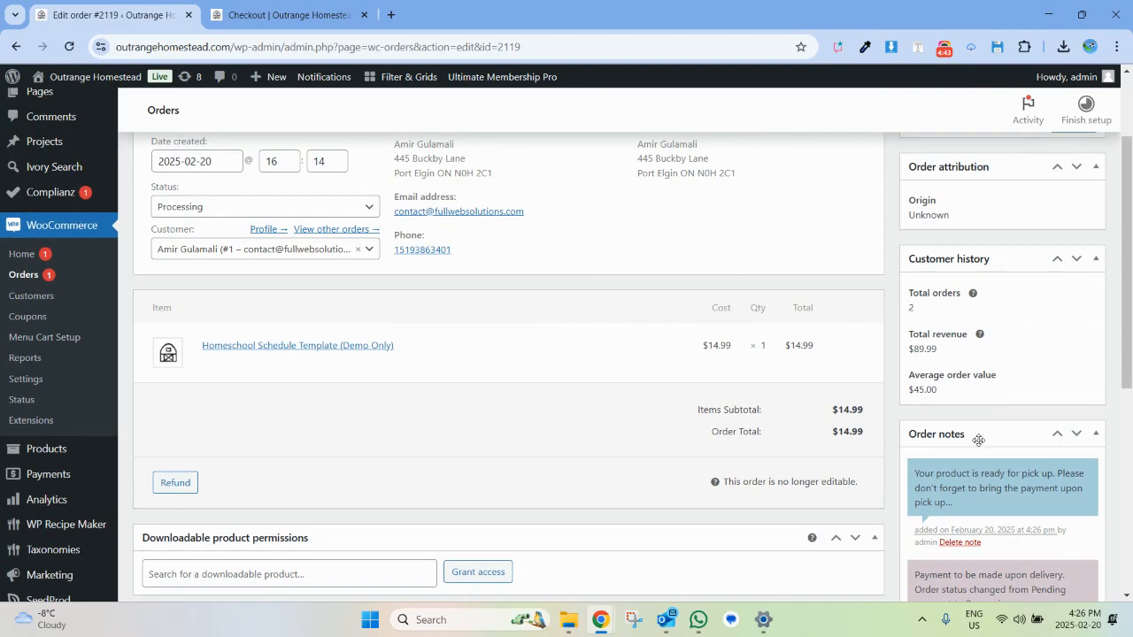
scroll(978, 440, "up", 2)
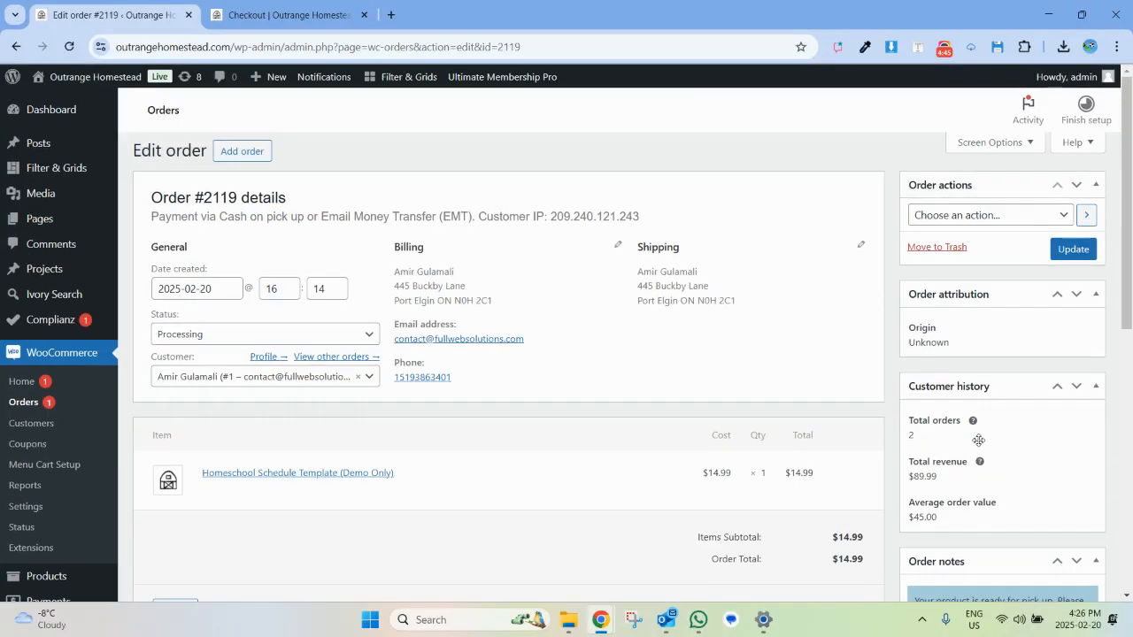
left_click(310, 344)
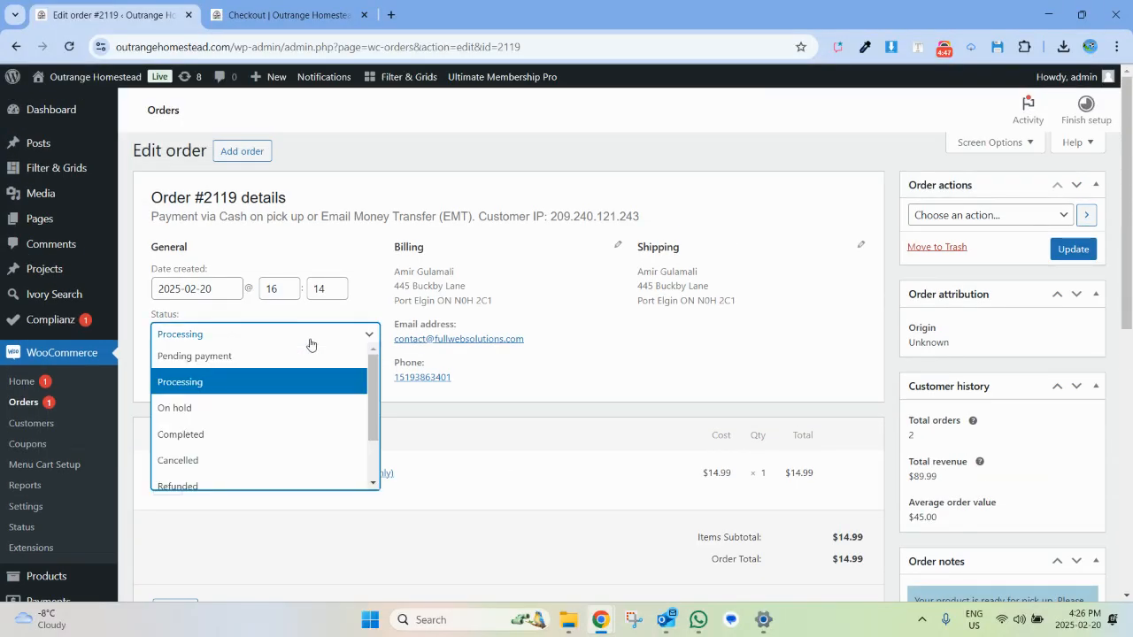
scroll(217, 448, "down", 1)
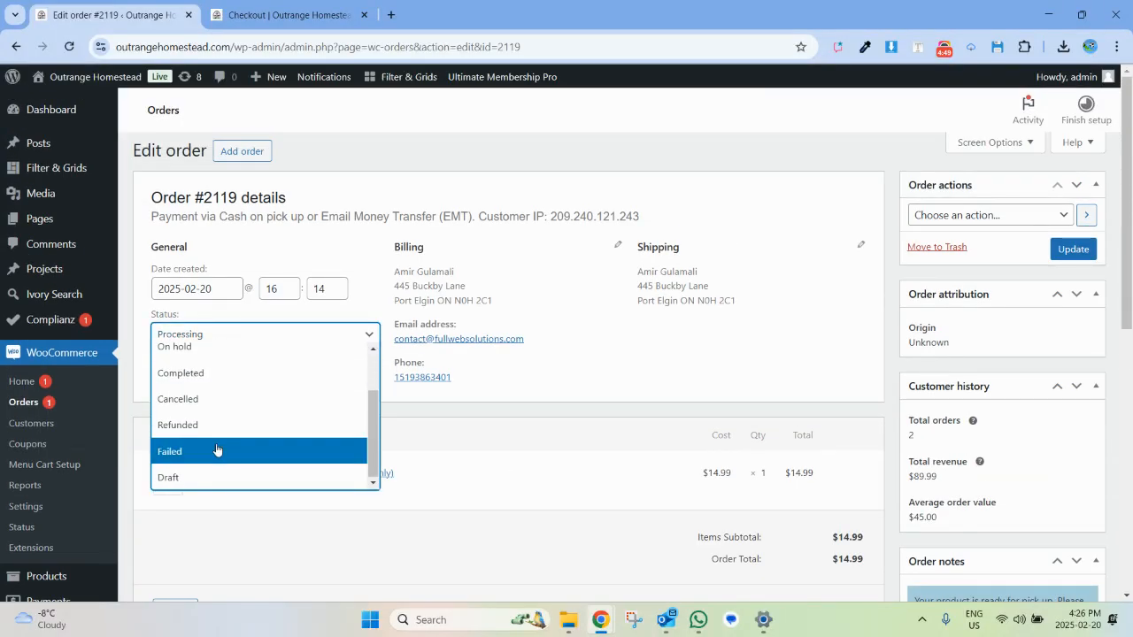
scroll(216, 449, "up", 1)
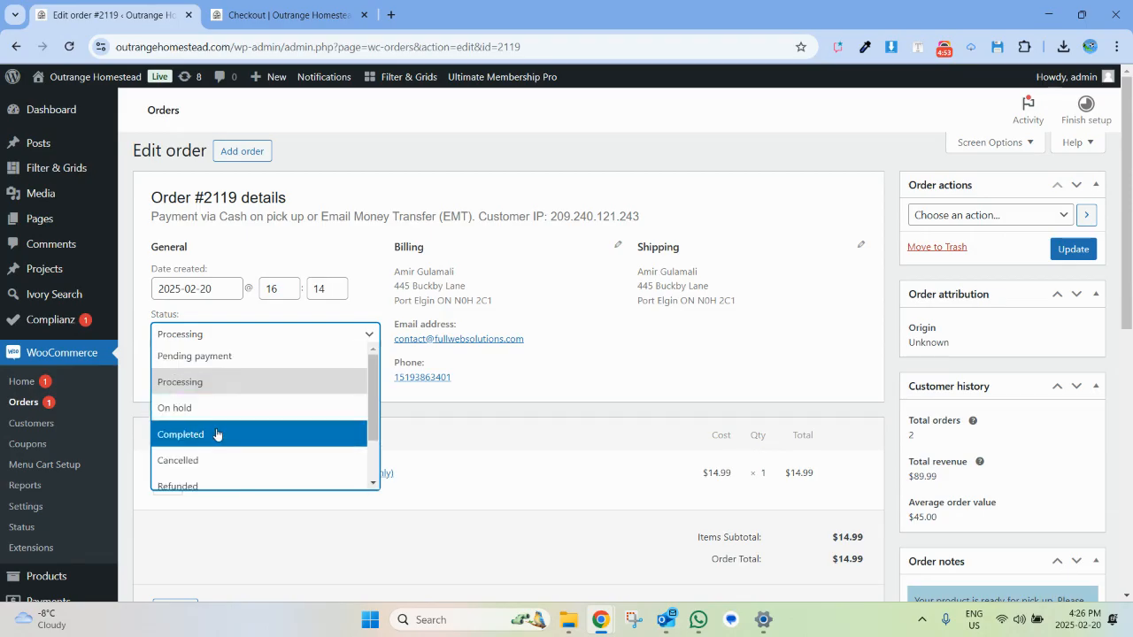
left_click(218, 435)
left_click(1074, 249)
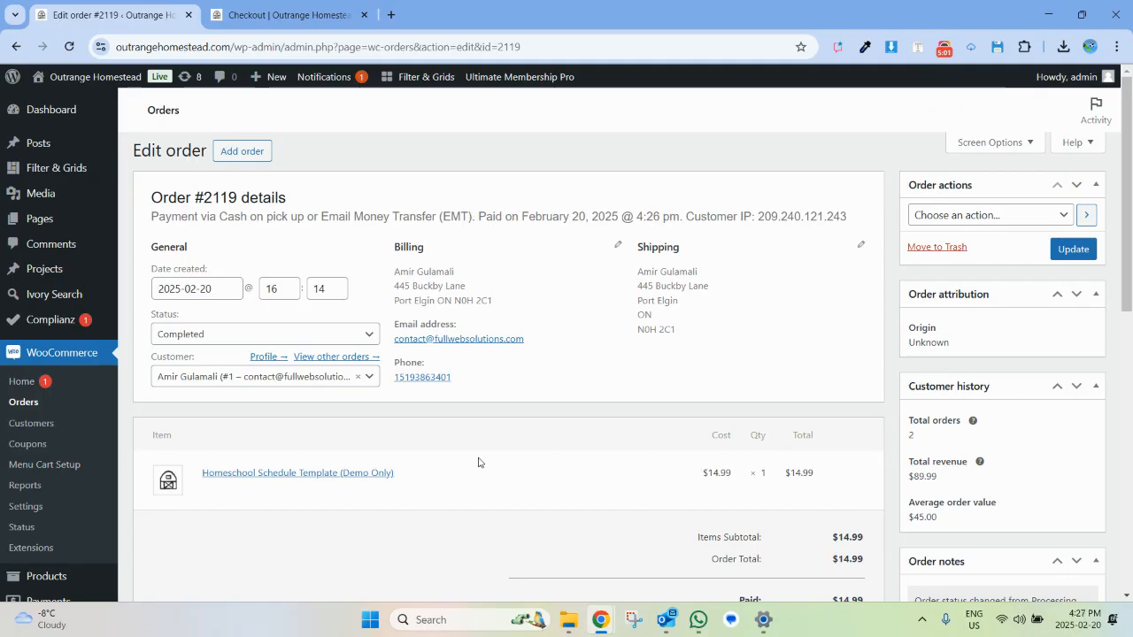
Return to the WooCommerce orders list and check the dates, statuses and totals of the orders.
left_click(13, 407)
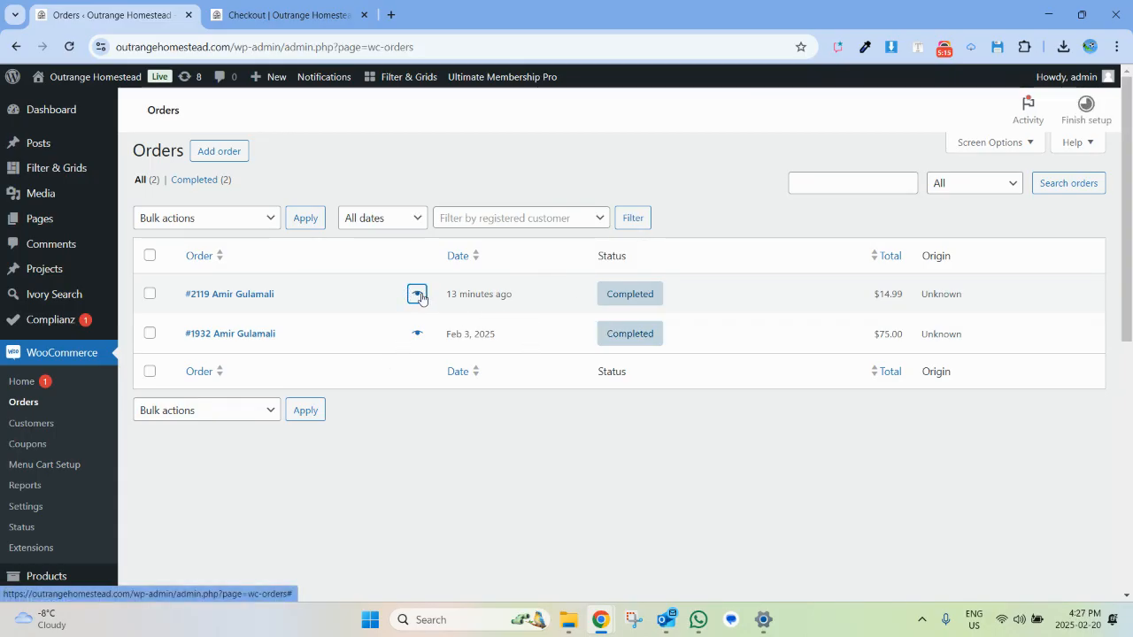
scroll(420, 297, "down", 2)
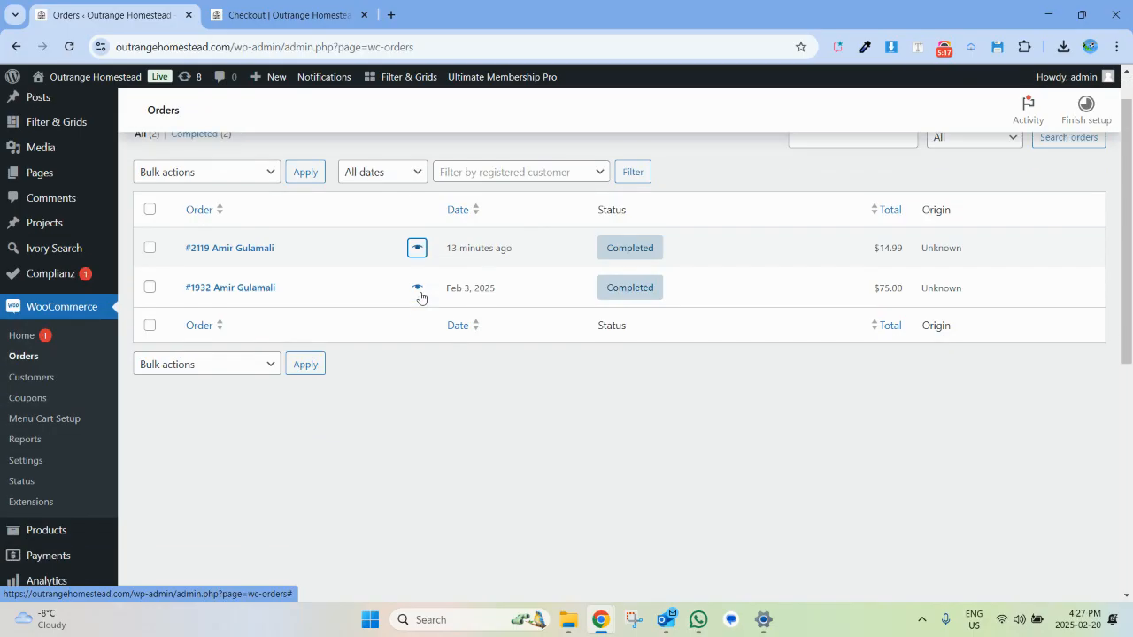
scroll(421, 297, "down", 1)
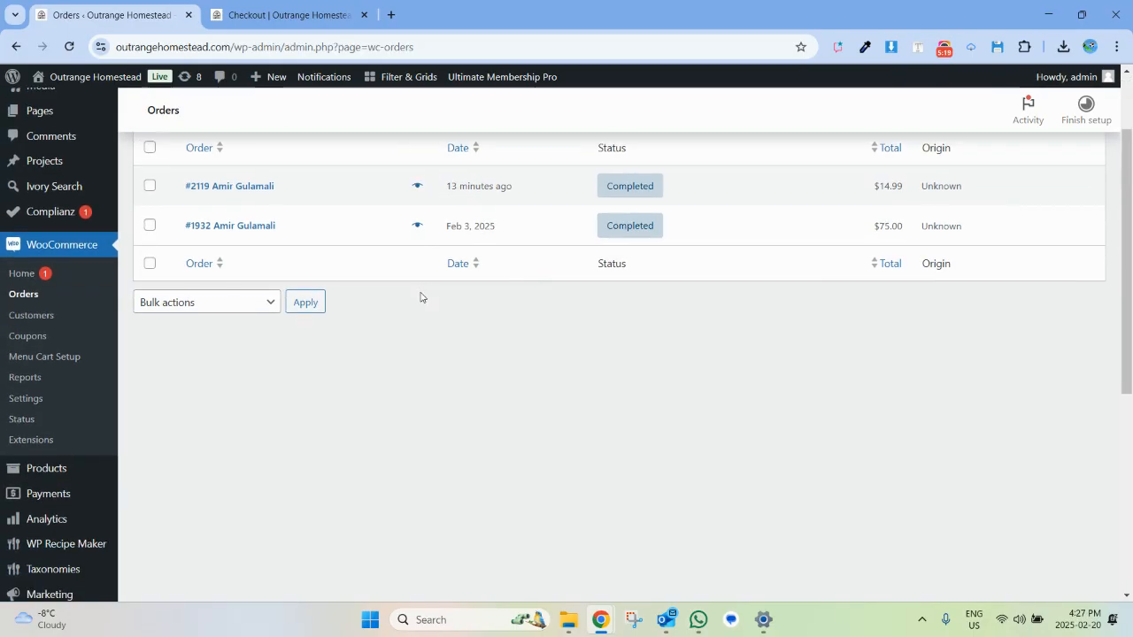
scroll(420, 297, "up", 1)
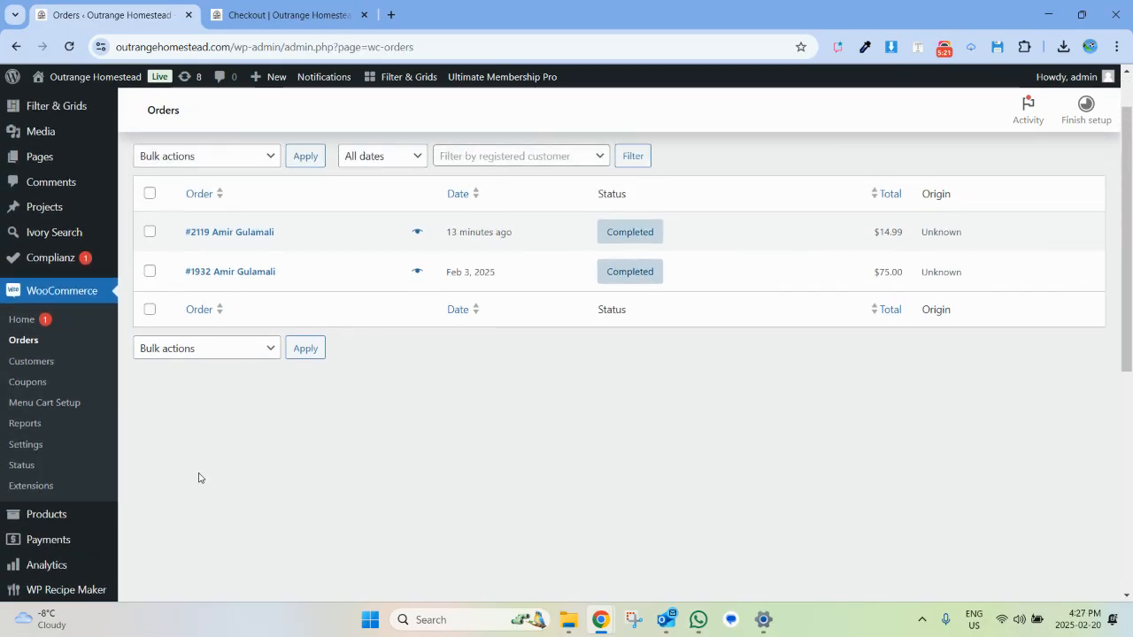
scroll(198, 478, "up", 1)
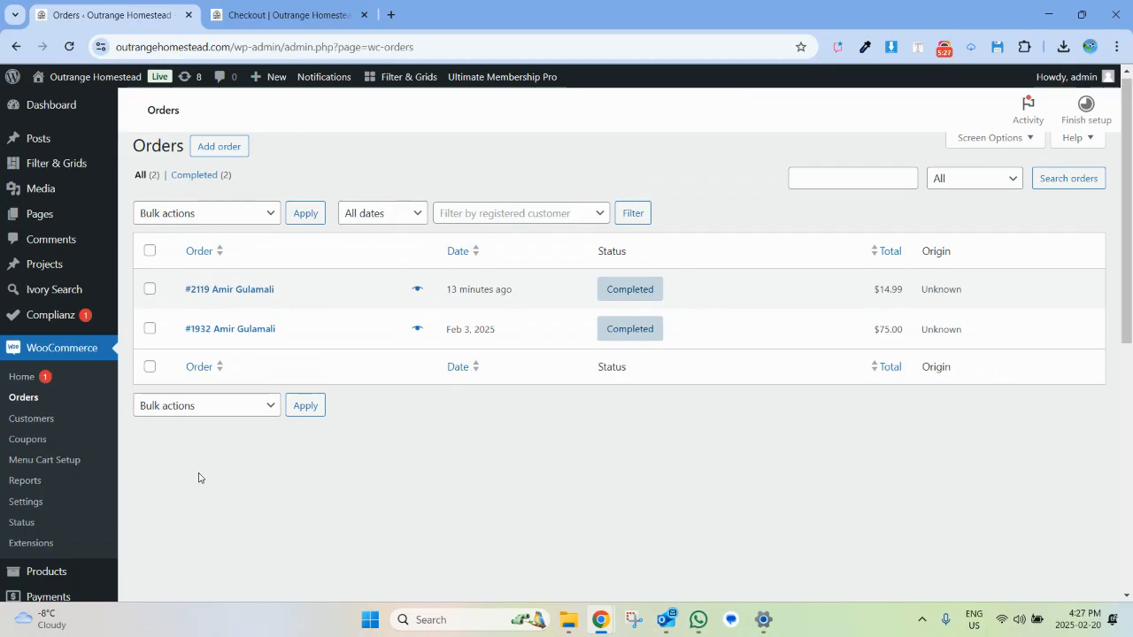
scroll(199, 478, "down", 1)
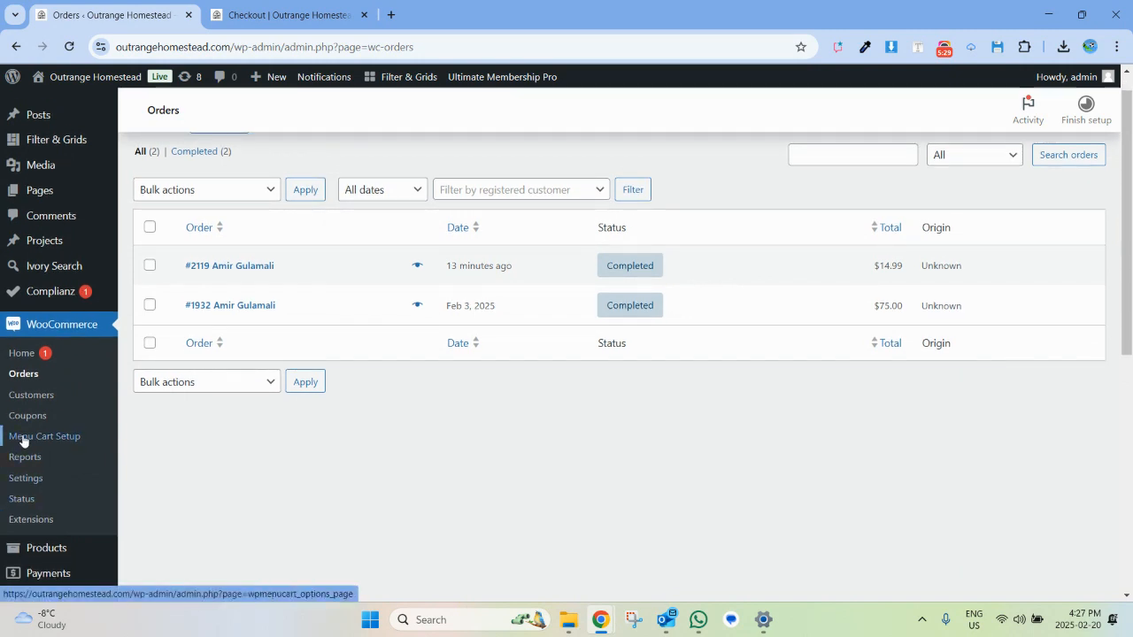
scroll(175, 410, "up", 1)
scroll(174, 411, "up", 1)
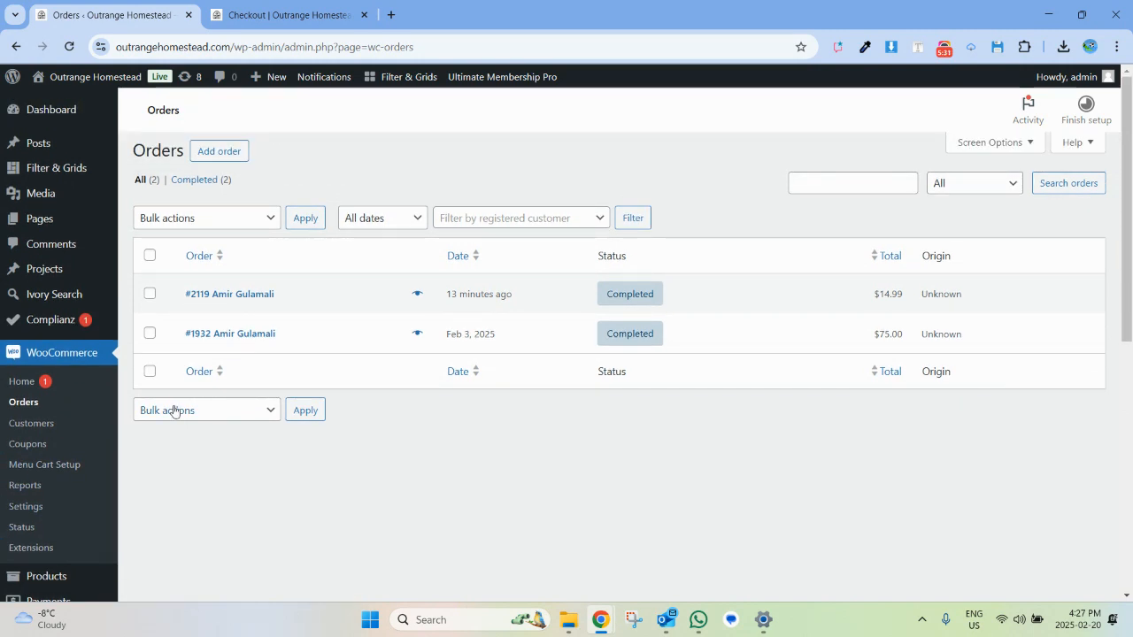
Open the WooCommerce reports and examine the sales by date for this month.
scroll(174, 410, "down", 1)
left_click(25, 457)
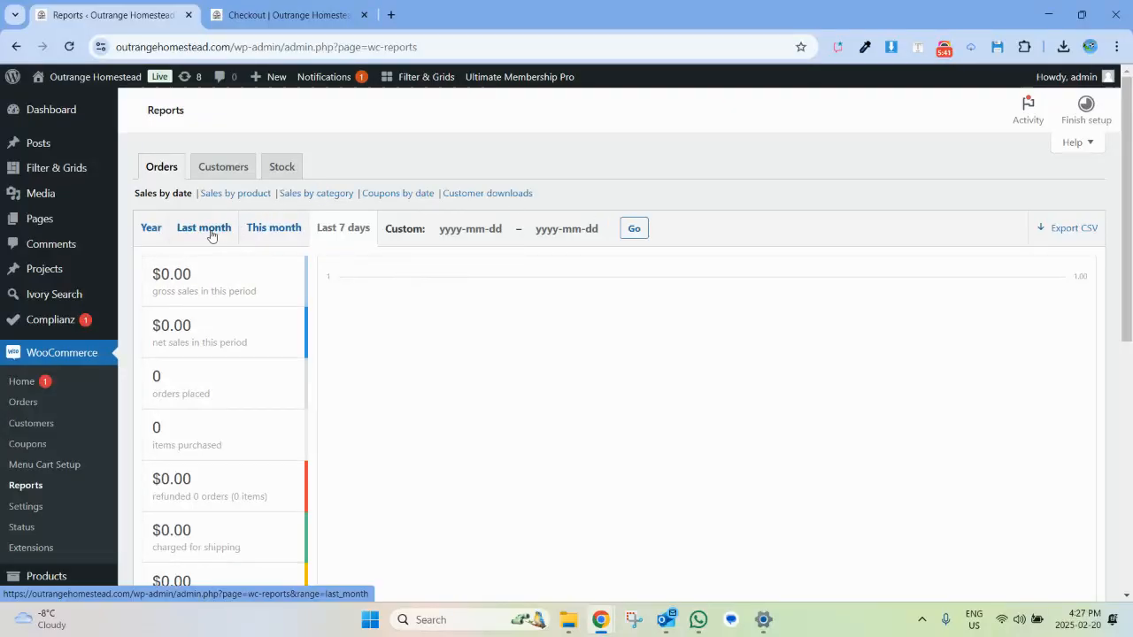
left_click(276, 228)
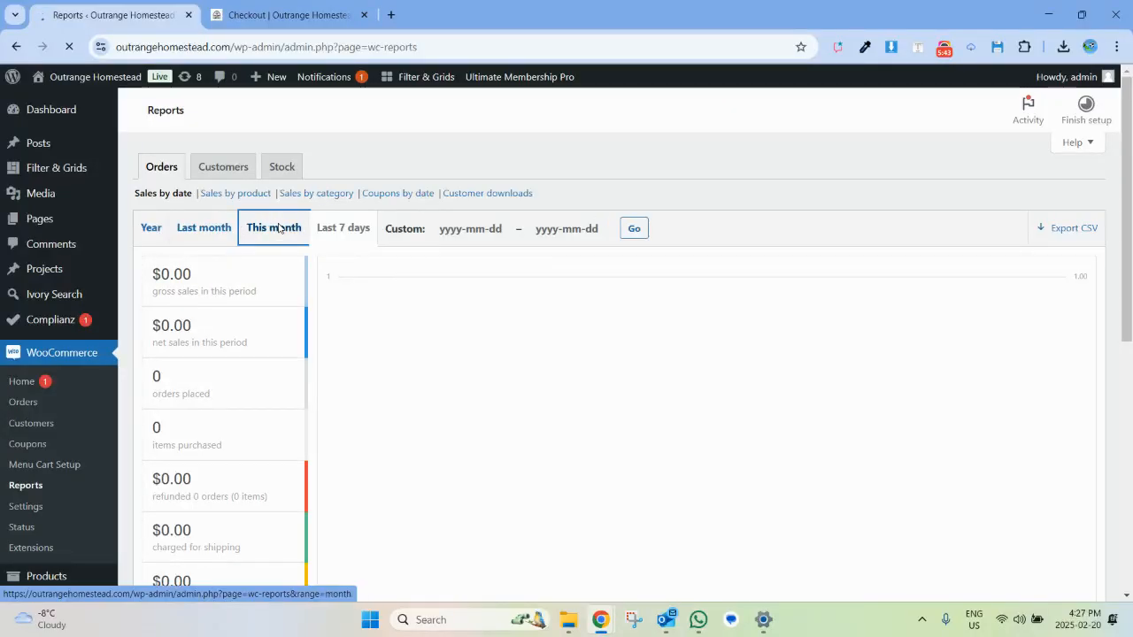
scroll(428, 266, "down", 4)
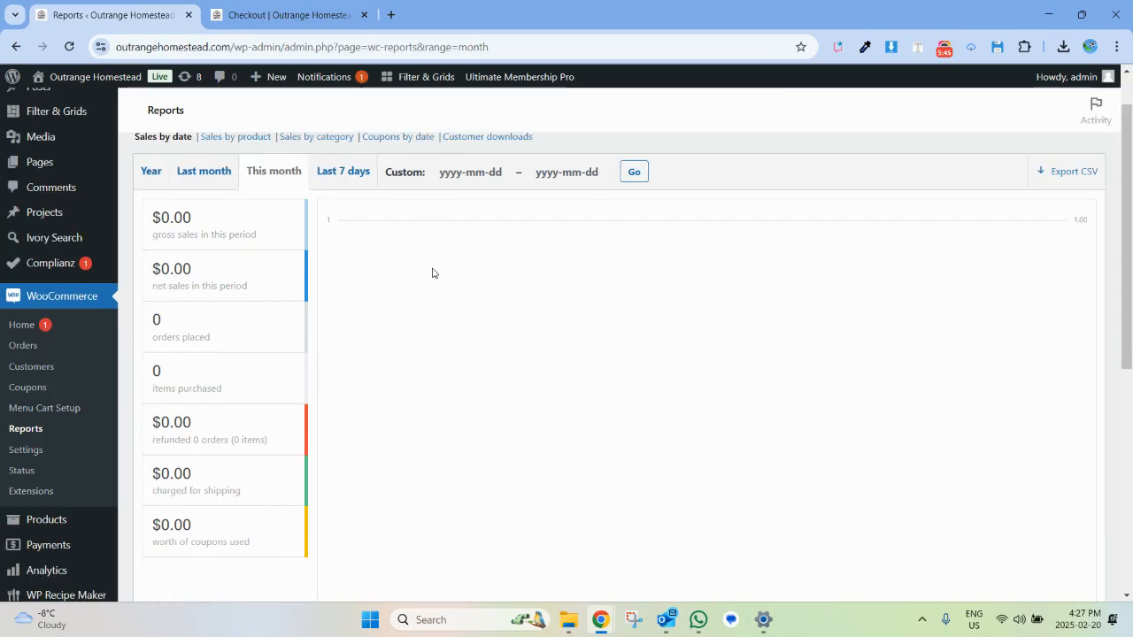
scroll(432, 273, "up", 3)
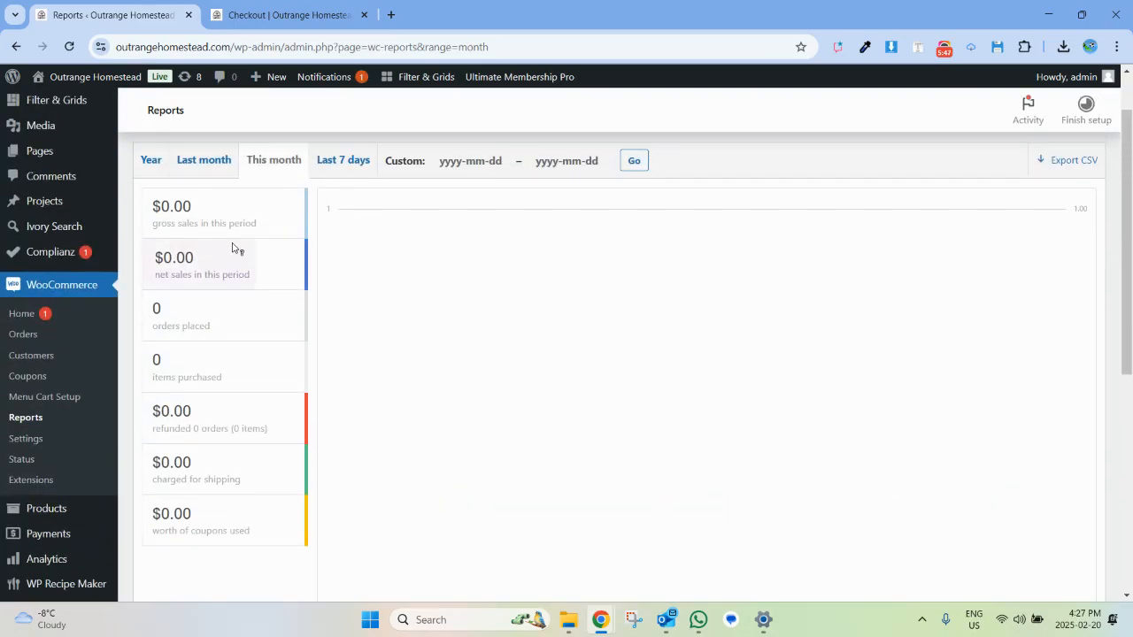
Switch the sales by date report to the year range and examine its figures and chart.
left_click(154, 165)
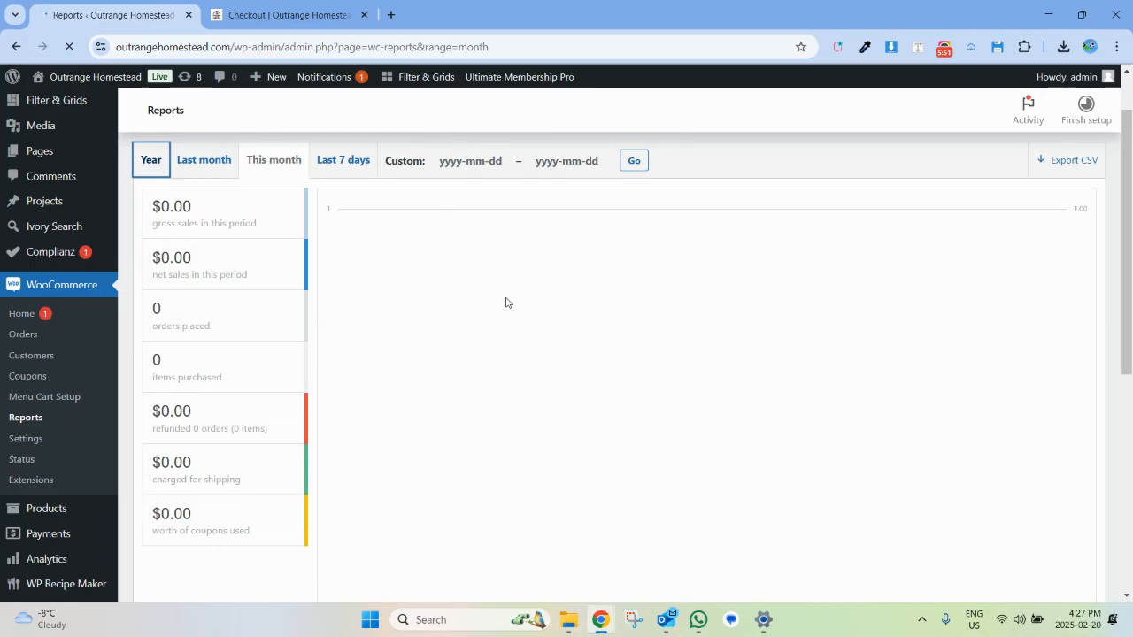
scroll(505, 303, "down", 2)
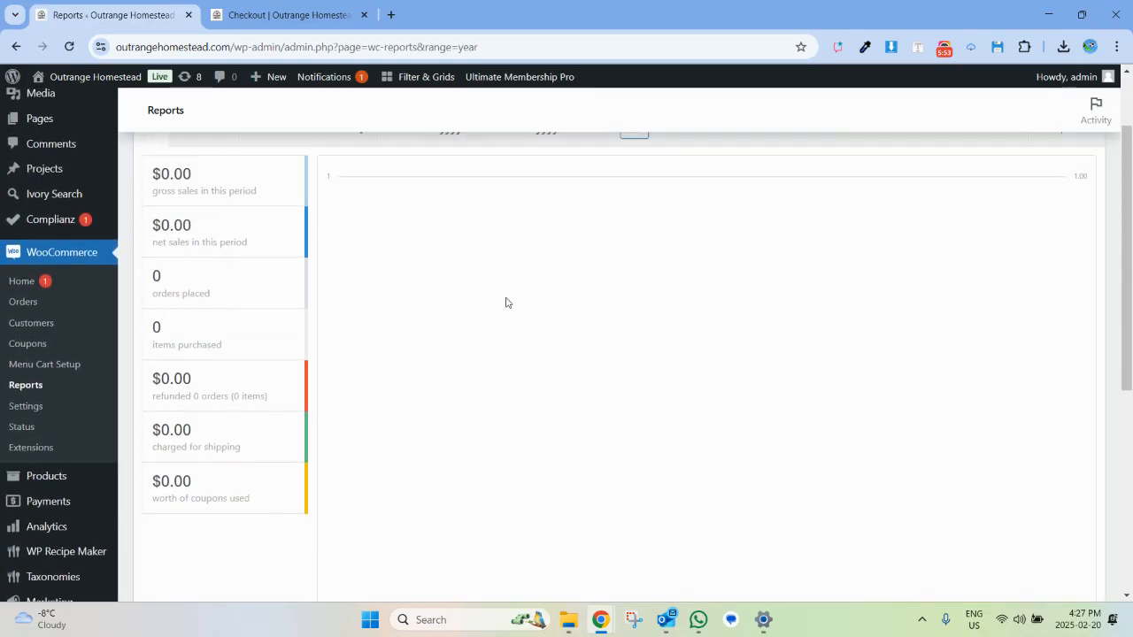
scroll(505, 303, "down", 1)
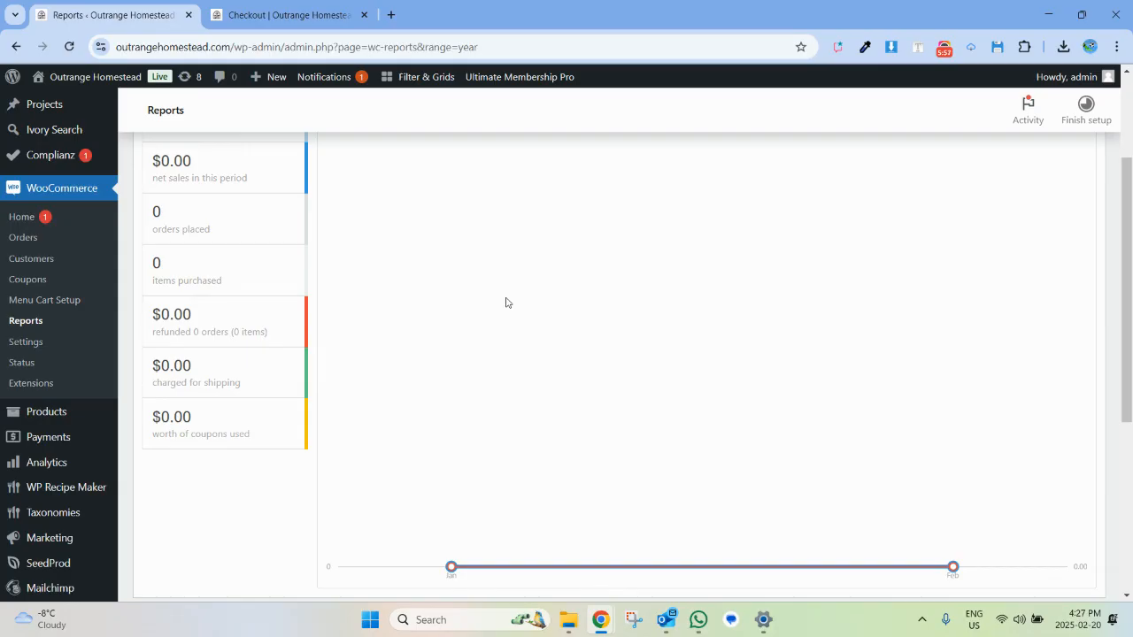
scroll(505, 303, "up", 1)
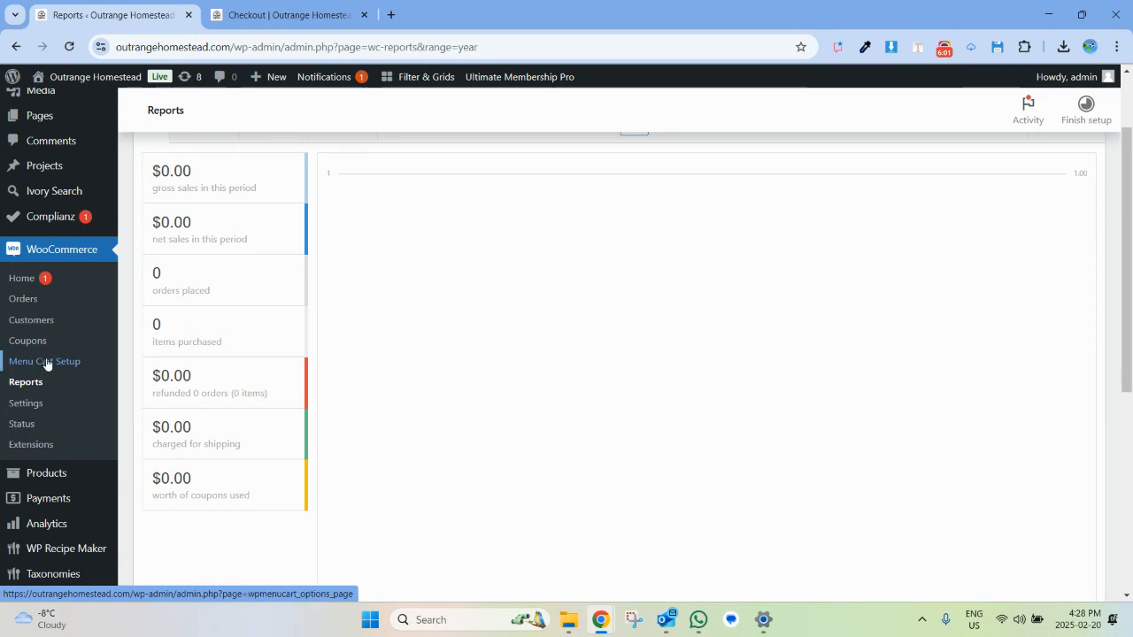
Look at the WooCommerce setup page for additional payment options and go back to the yearly sales report.
scroll(468, 240, "down", 2)
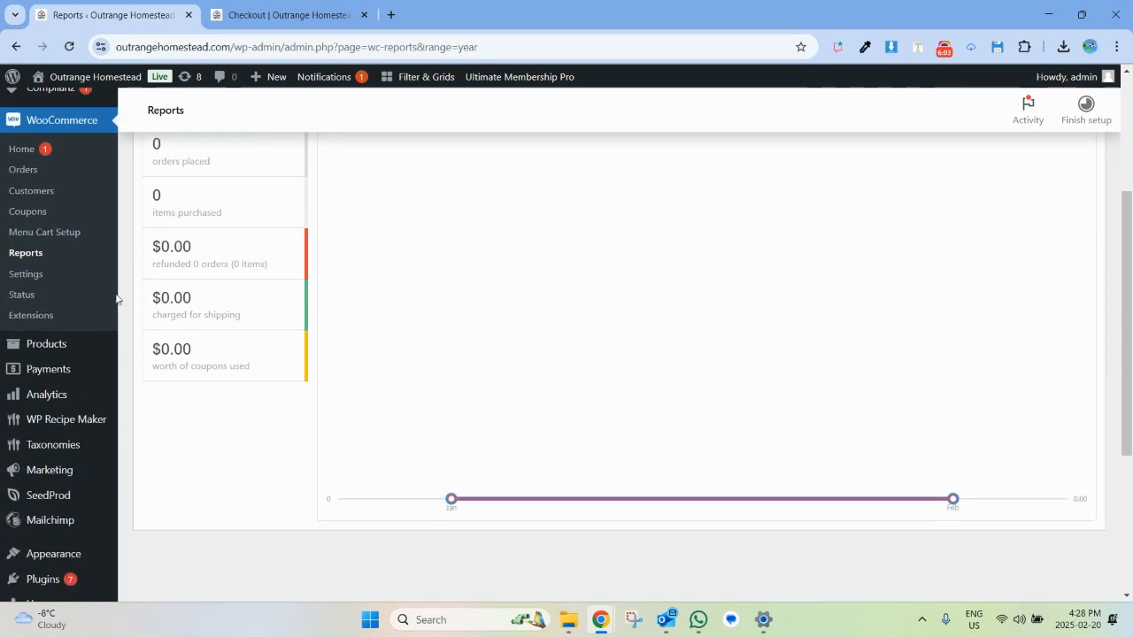
mouse_move(18, 346)
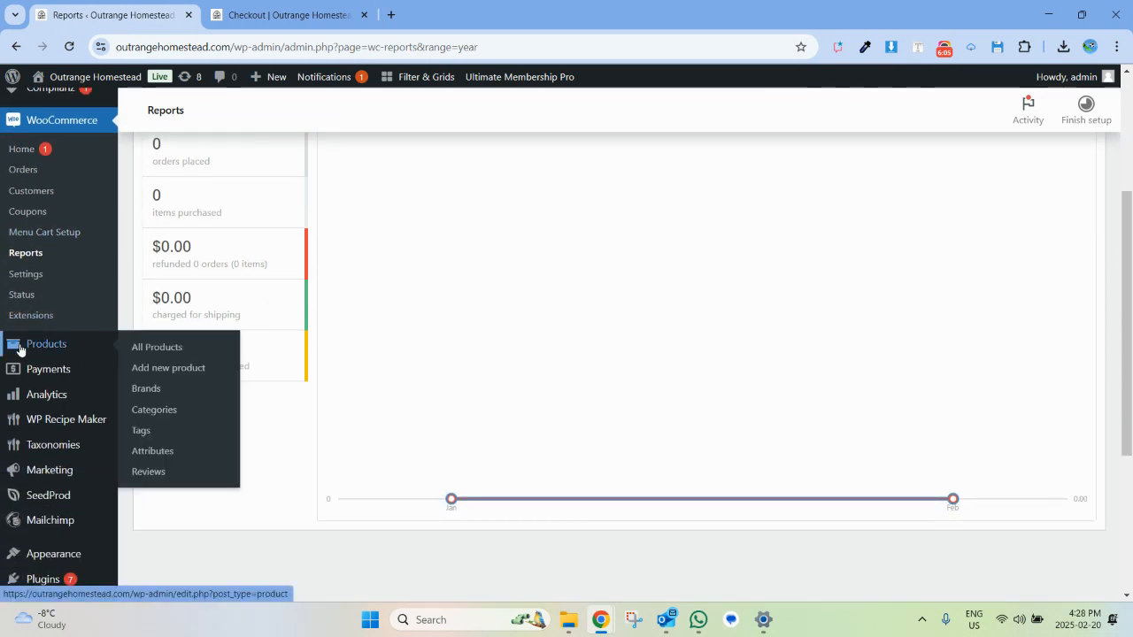
left_click(56, 372)
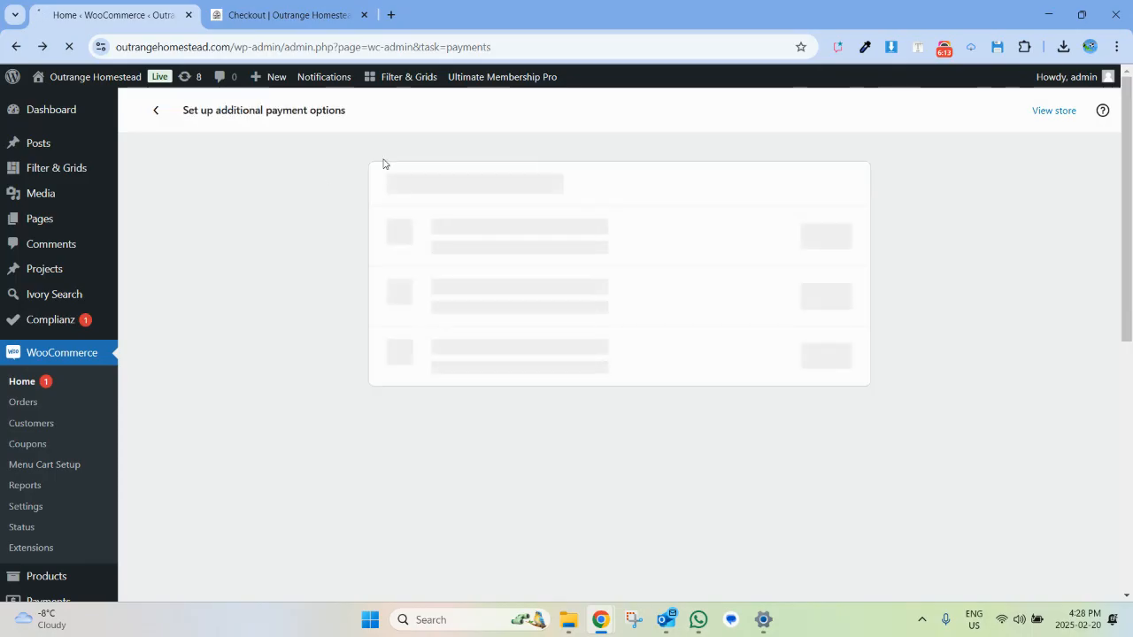
left_click(16, 44)
left_click(16, 44)
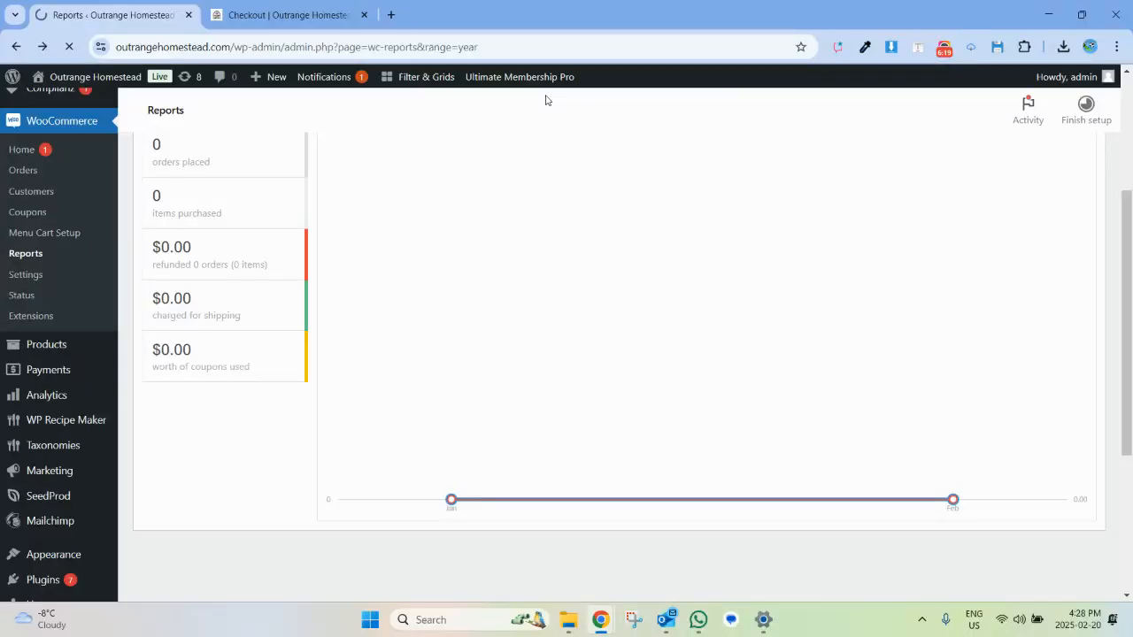
left_click(943, 44)
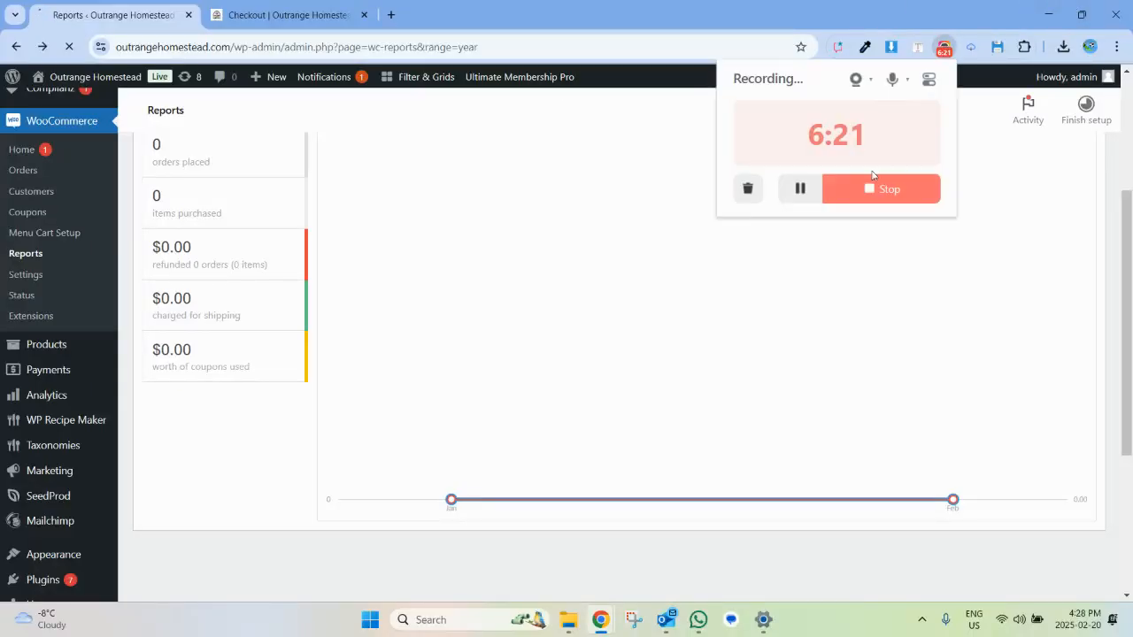